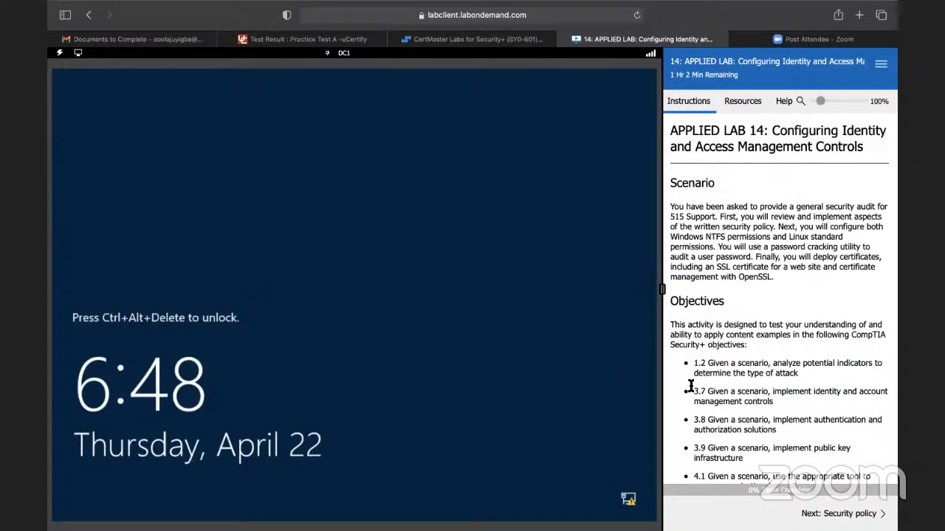
Step: Sign in to the DC1 virtual machine as 515support\Administrator with the account password and mark task 2 complete
left_click(819, 512)
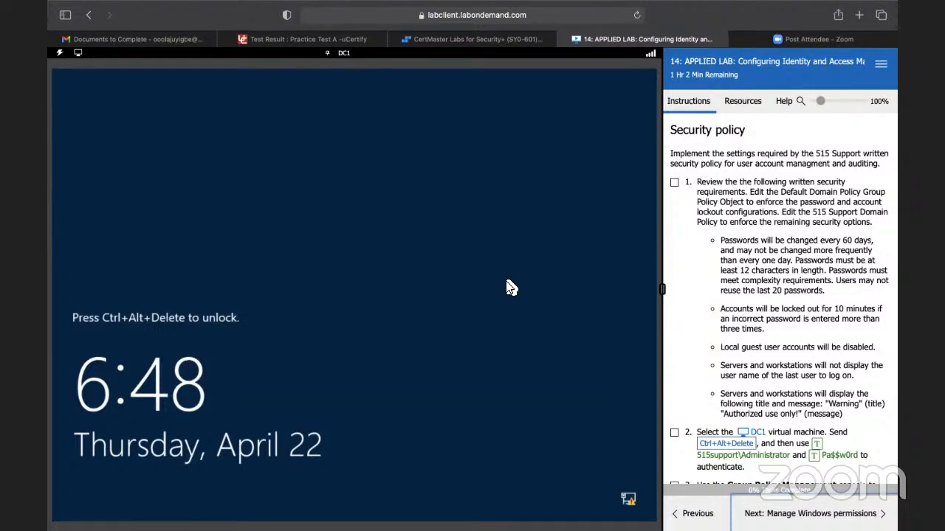
scroll(782, 323, "down", 3)
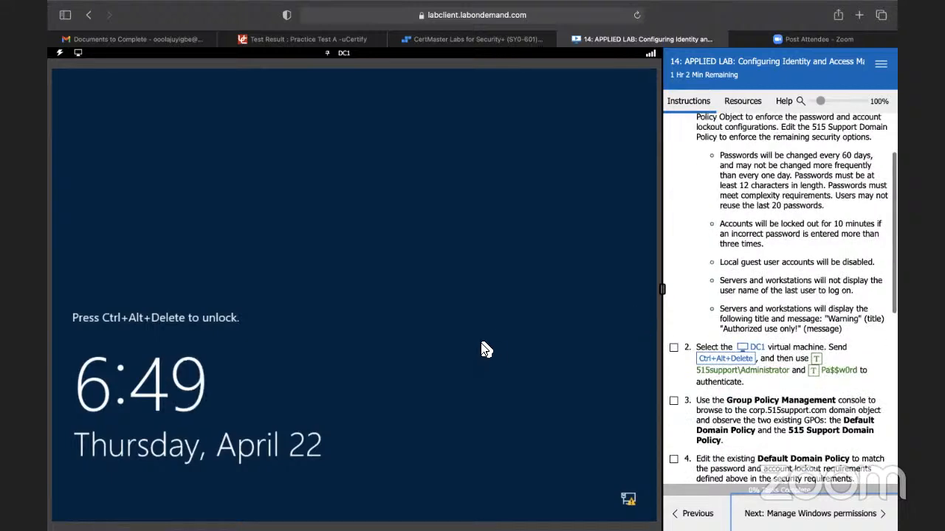
left_click(747, 359)
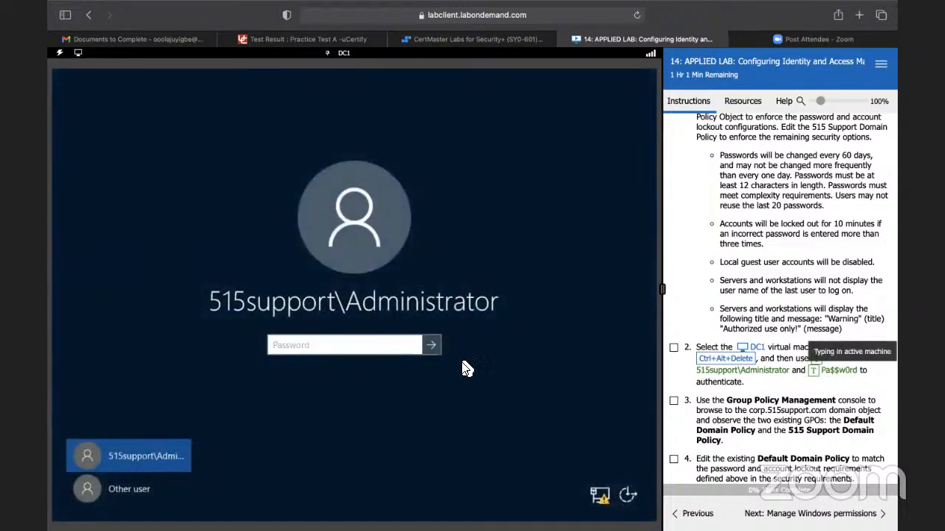
left_click(431, 346)
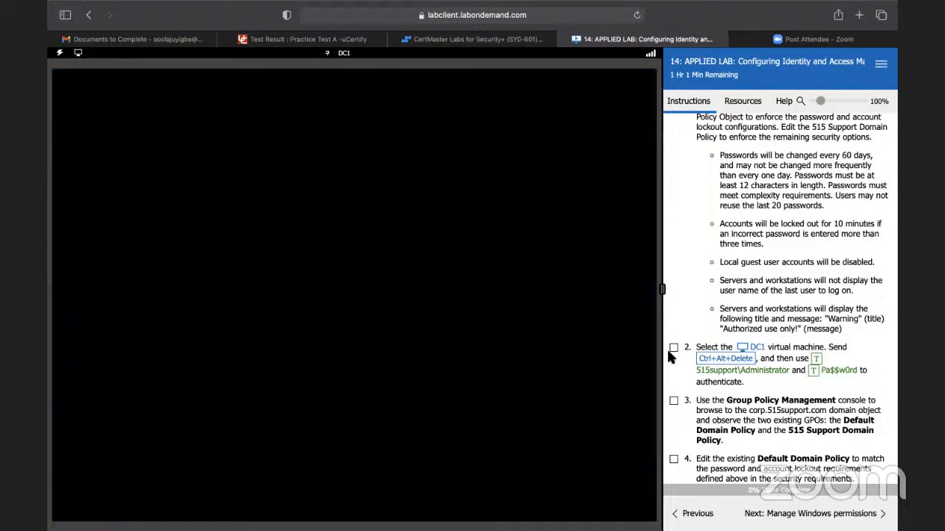
left_click(671, 348)
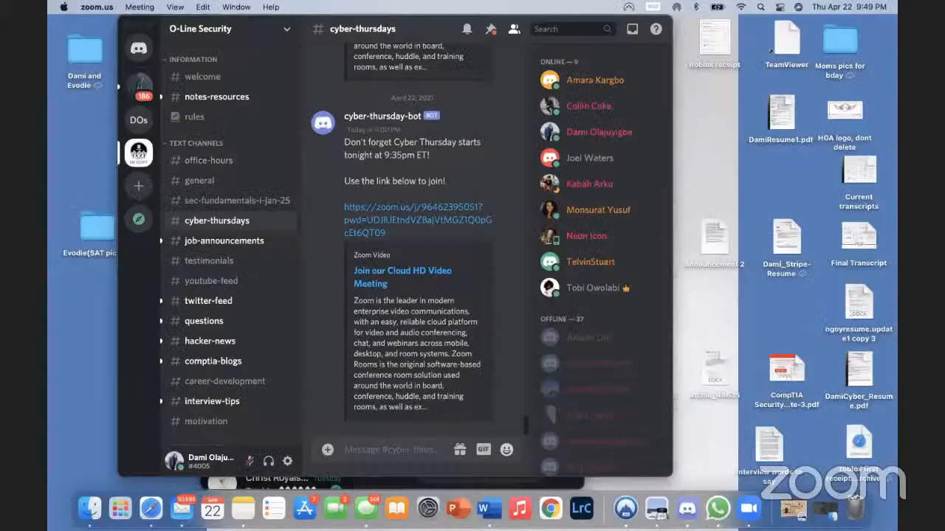
left_click(152, 508)
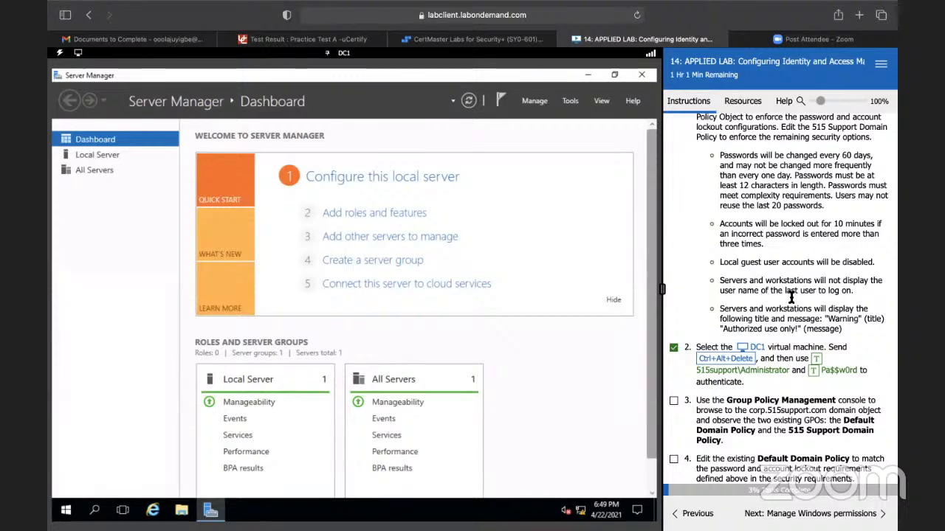
Step: Open the Group Policy Management console from Server Manager on DC1
scroll(790, 296, "down", 2)
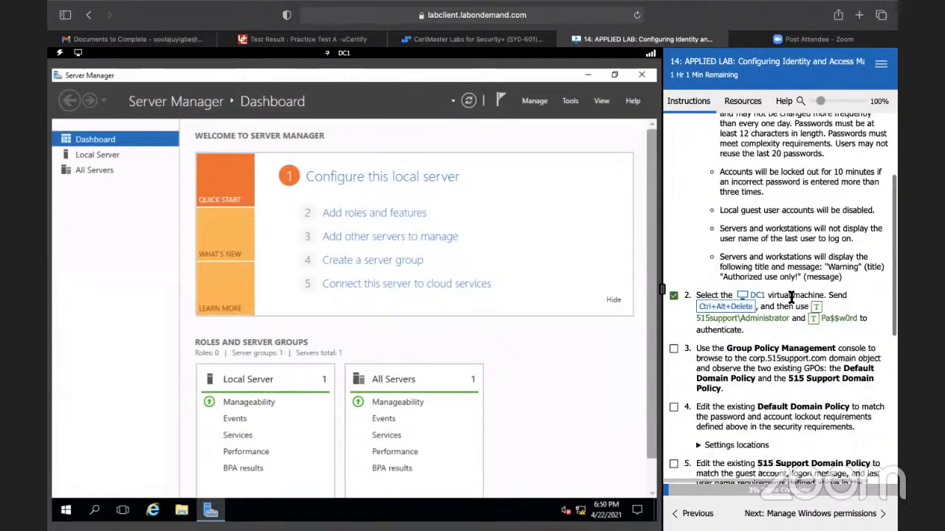
left_click(570, 102)
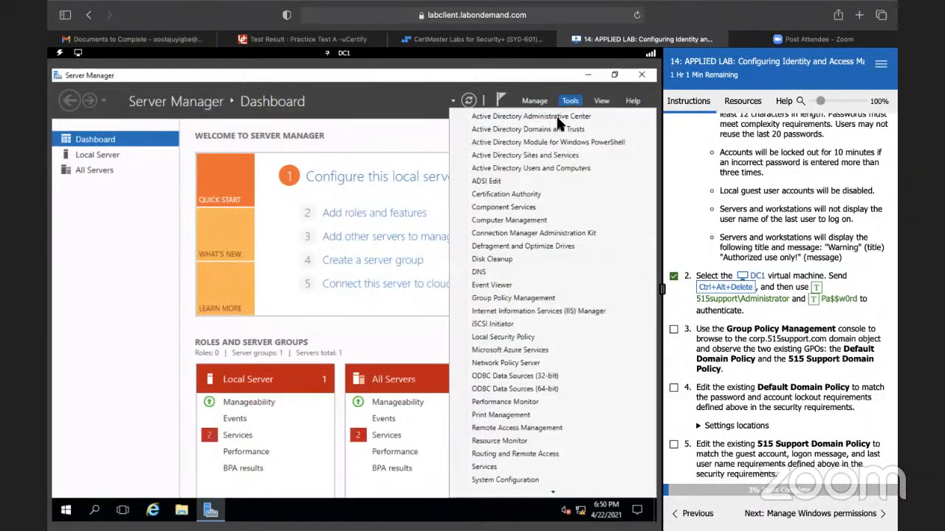
left_click(517, 299)
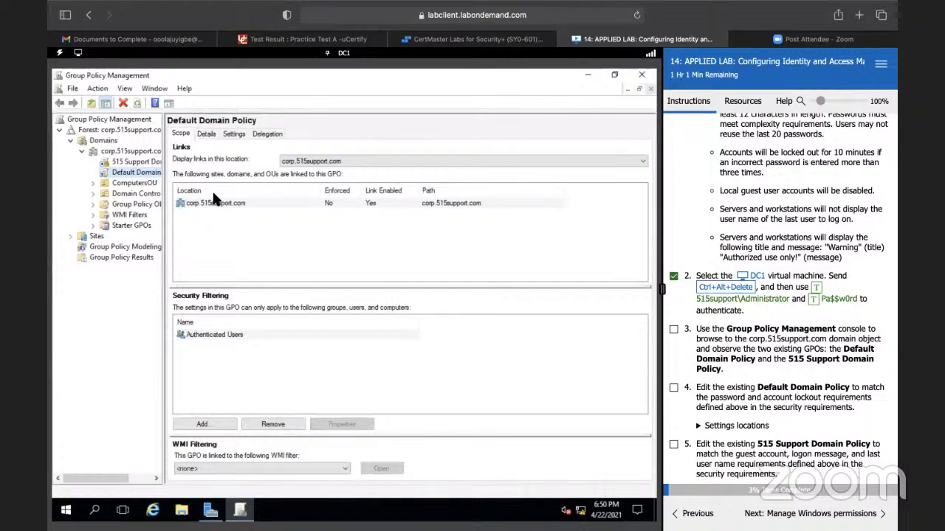
Step: Review the 515 Support Domain Policy and Default Domain Policy objects, and mark lab tasks 1 and 3 complete
left_click(131, 159)
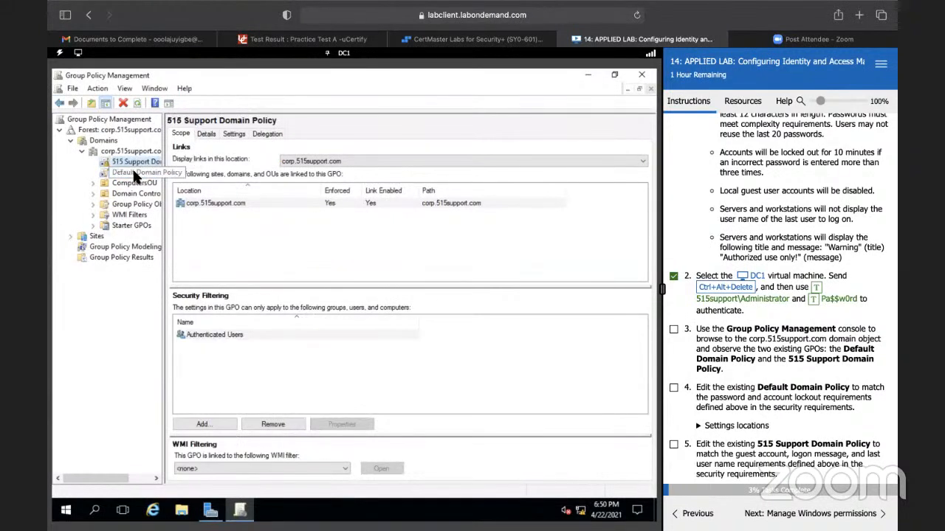
left_click(135, 173)
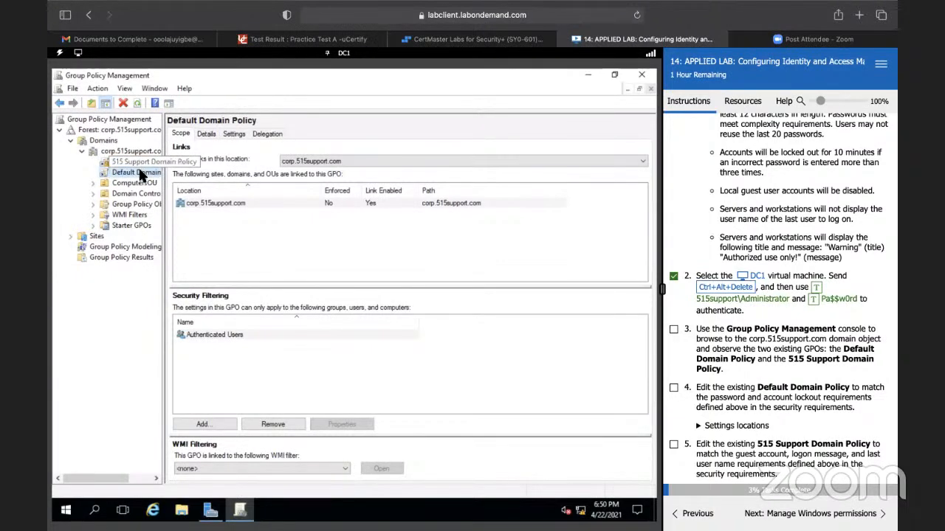
scroll(865, 297, "down", 1)
scroll(865, 297, "up", 10)
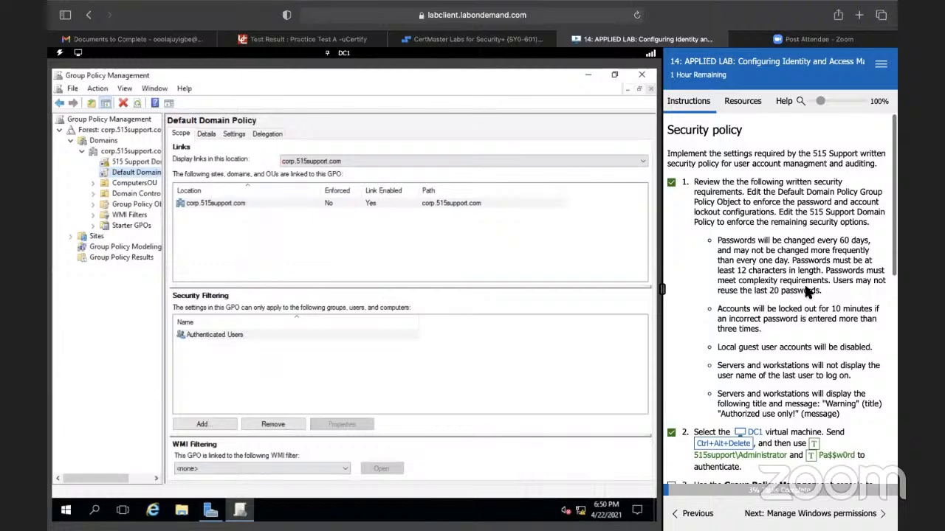
scroll(787, 303, "down", 5)
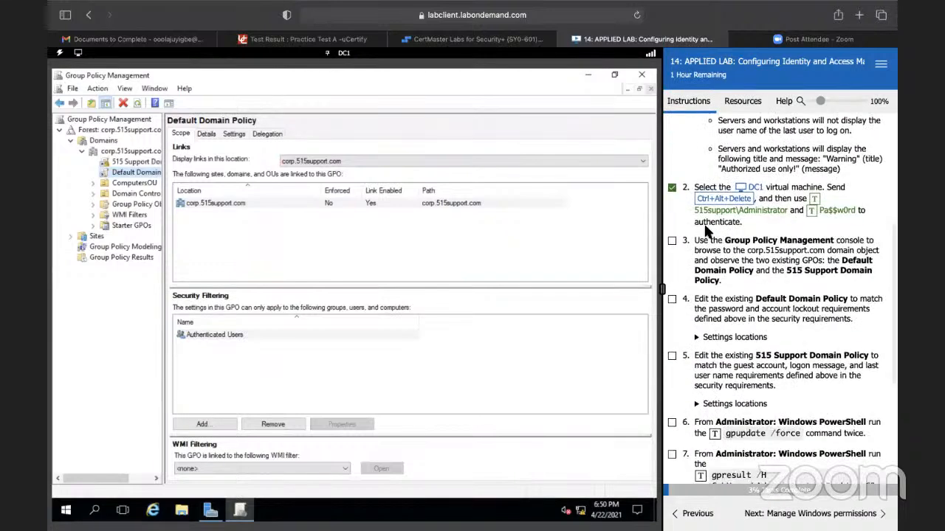
left_click(672, 241)
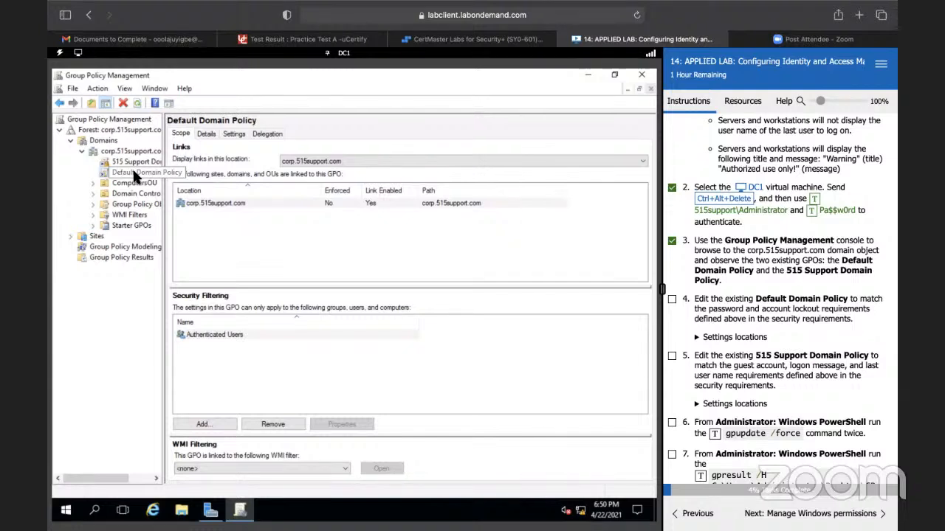
Step: Expand the settings locations for lab task 4 and open the Default Domain Policy for editing
left_click(696, 341)
scroll(742, 347, "down", 2)
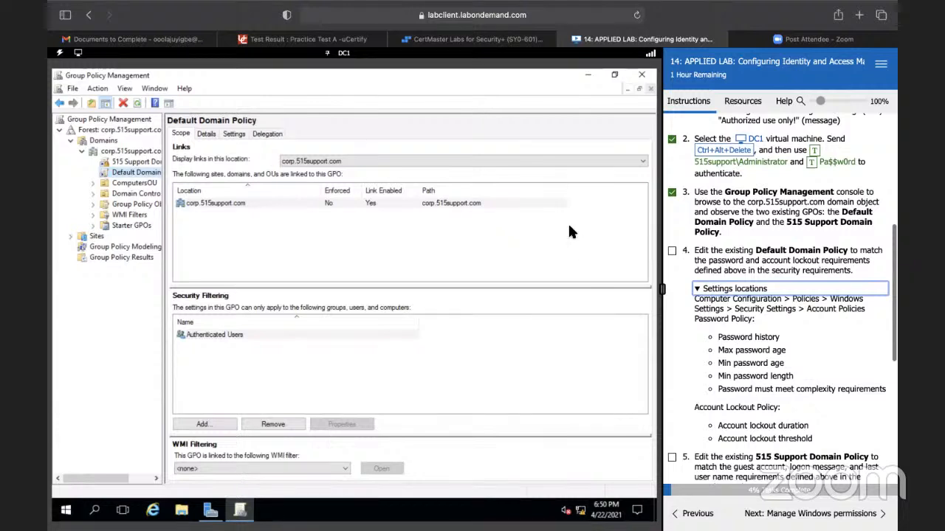
left_click(122, 174)
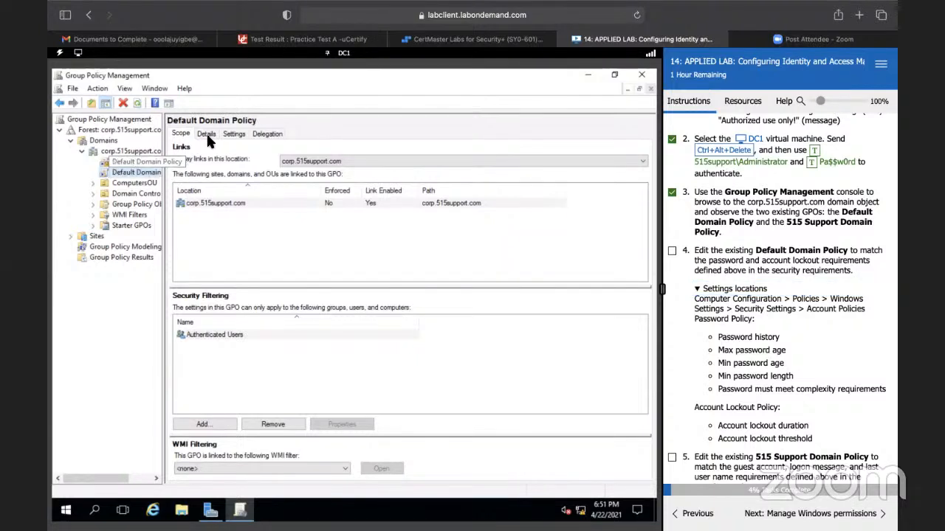
left_click(232, 134)
left_click(182, 134)
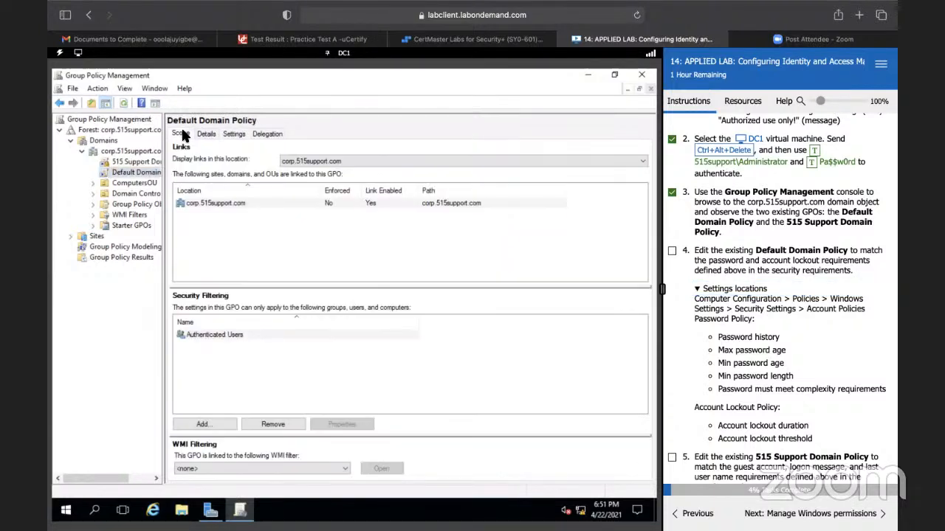
right_click(116, 178)
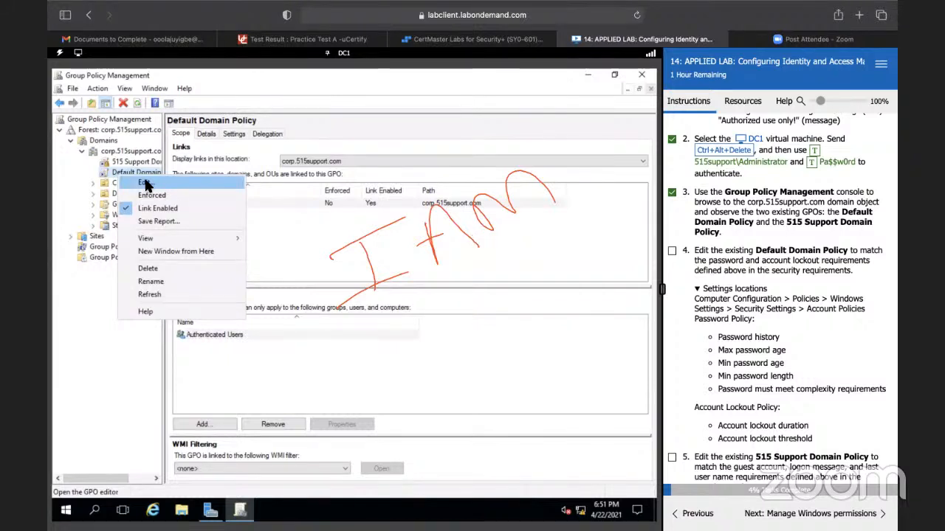
left_click(145, 185)
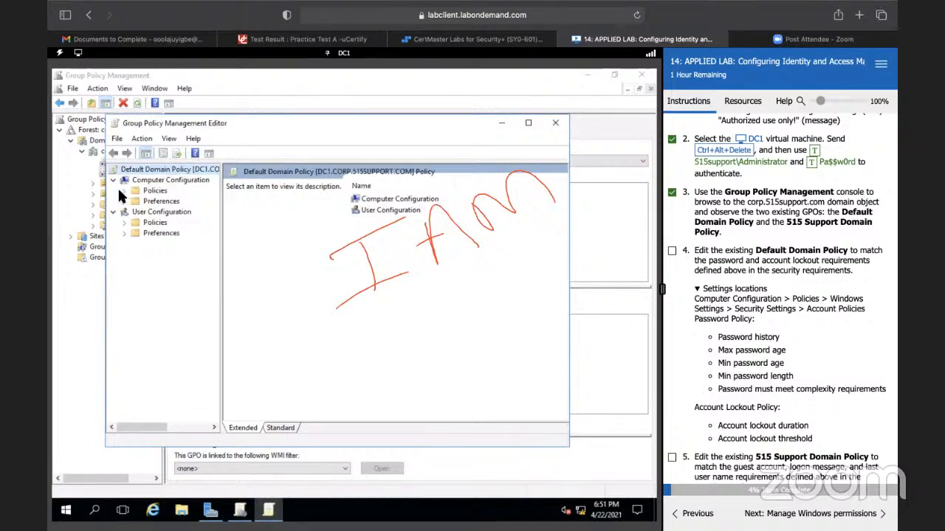
Step: Display the Password Policy settings at Computer Configuration > Policies > Windows Settings > Security Settings > Account Policies
left_click(123, 191)
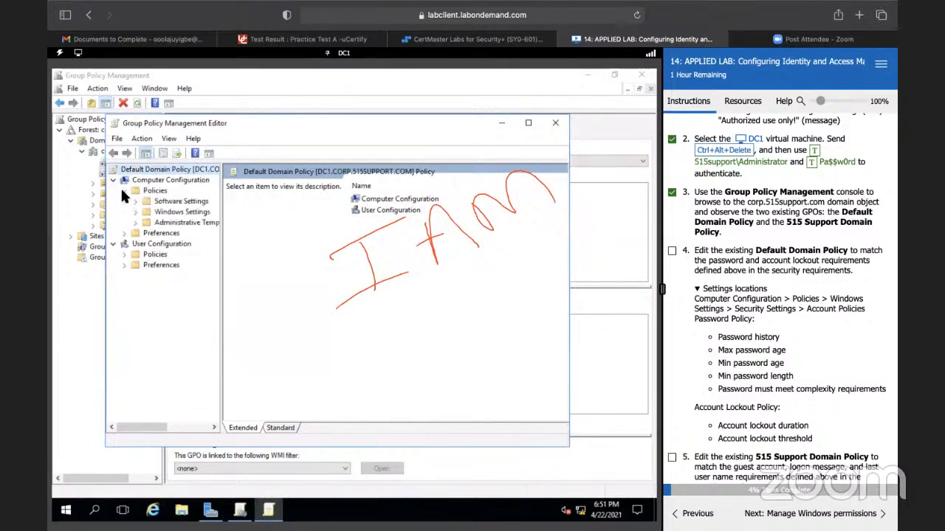
left_click(134, 213)
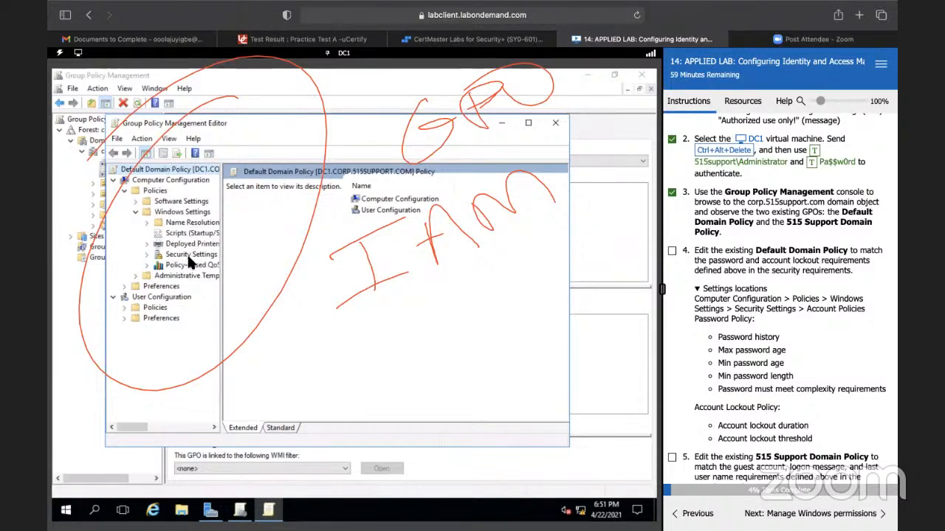
left_click(148, 254)
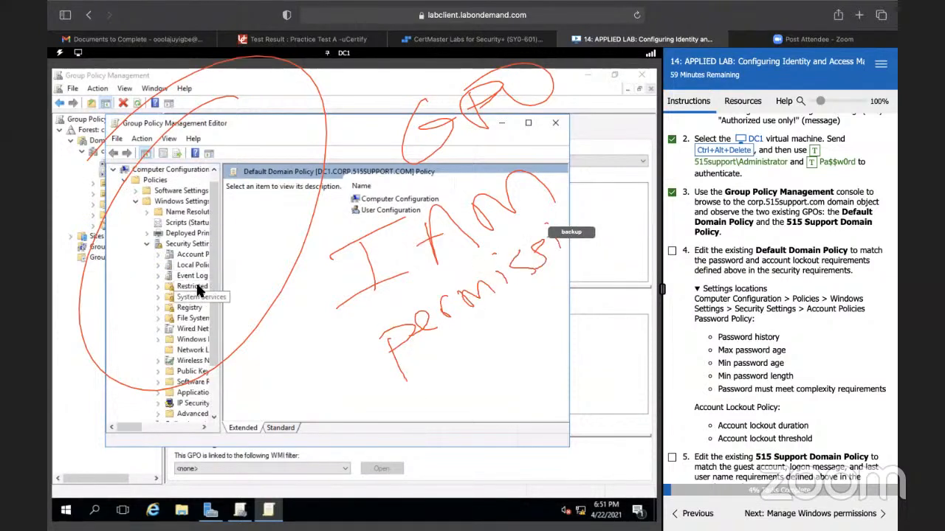
left_click(158, 254)
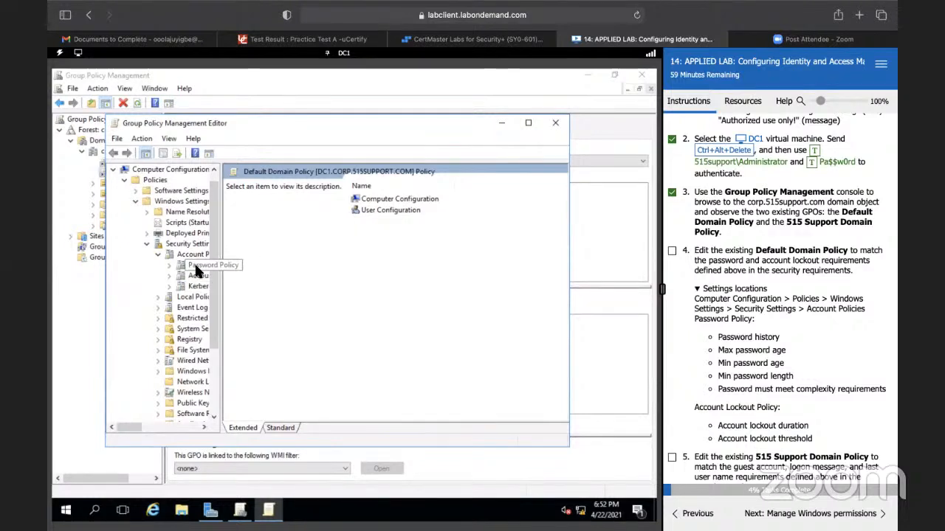
right_click(194, 263)
left_click(194, 266)
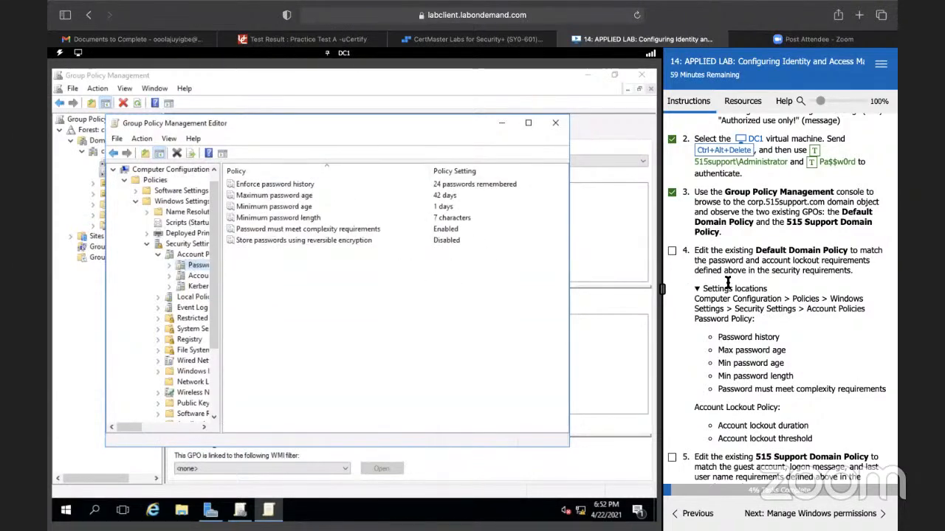
Step: Set Enforce password history to 20 passwords remembered, as the written security requirements demand
scroll(744, 282, "up", 5)
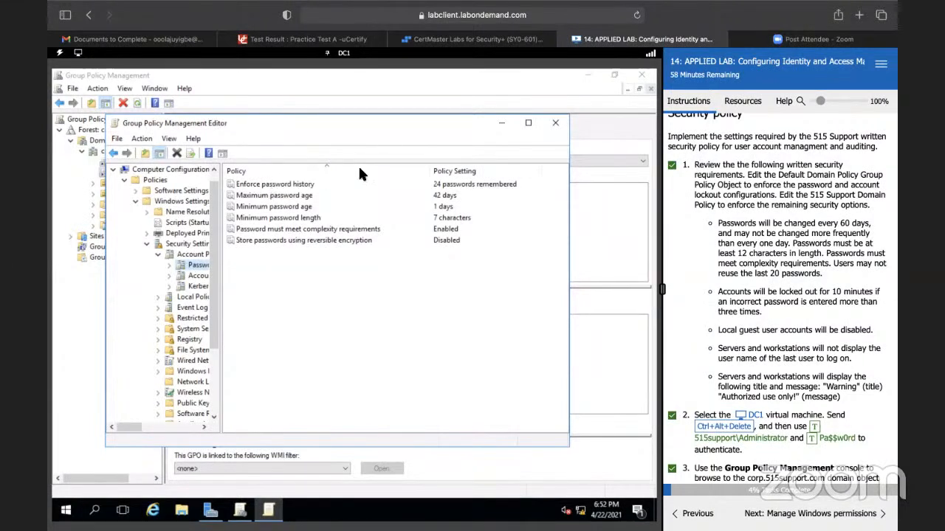
left_click(458, 185)
double_click(457, 185)
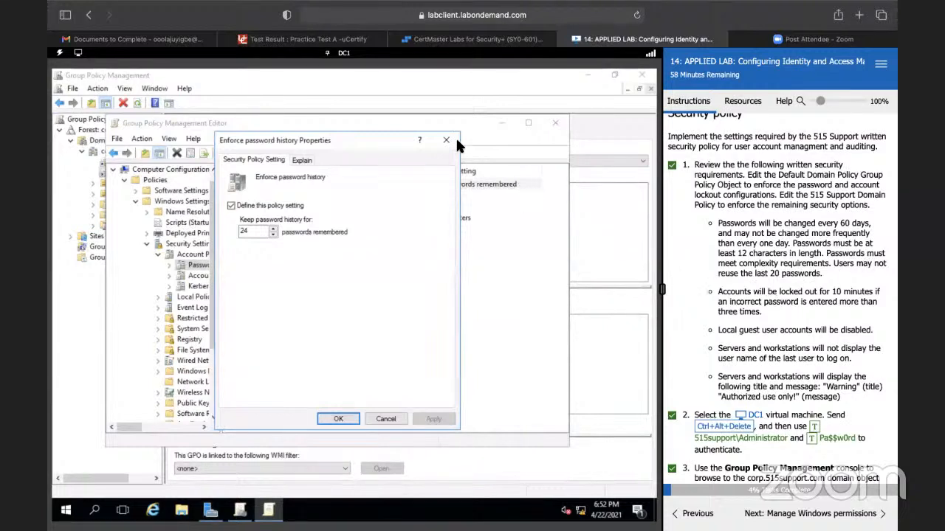
left_click(273, 230)
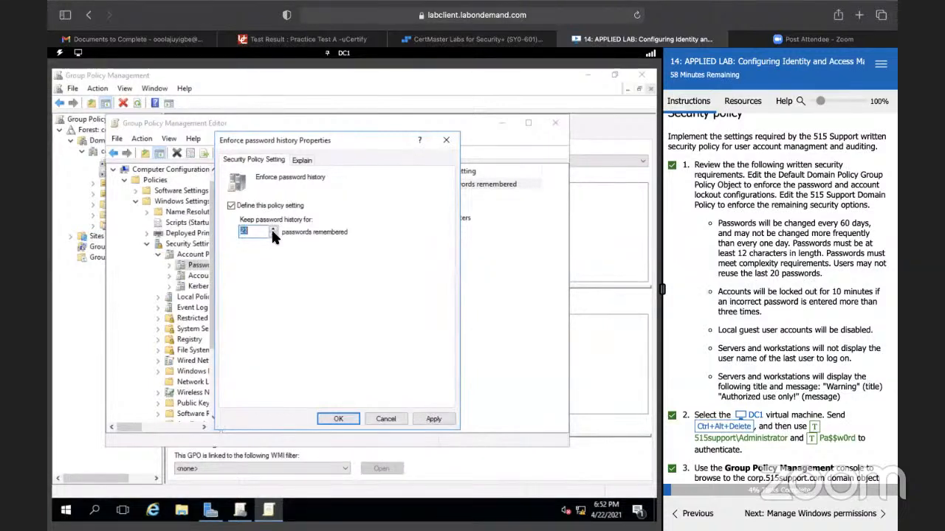
left_click(338, 419)
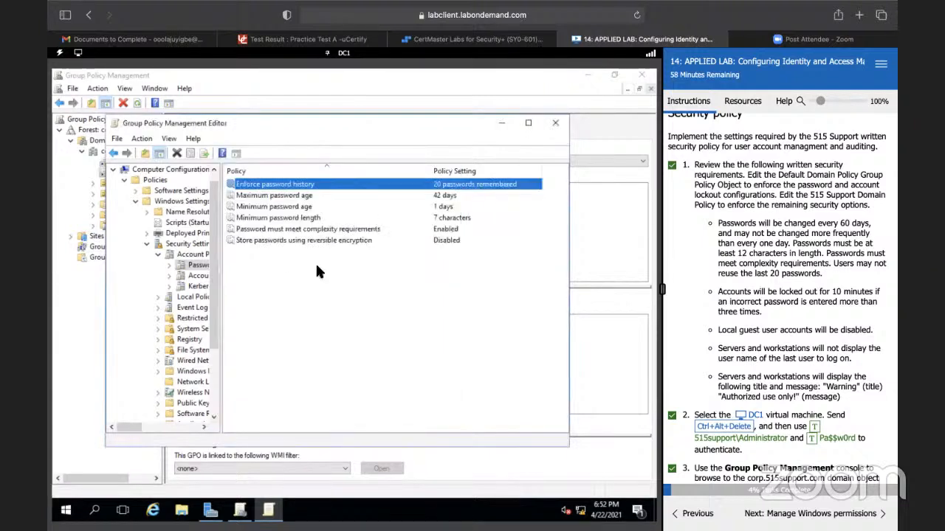
Step: Set the Maximum password age policy so that passwords expire in 60 days
double_click(299, 197)
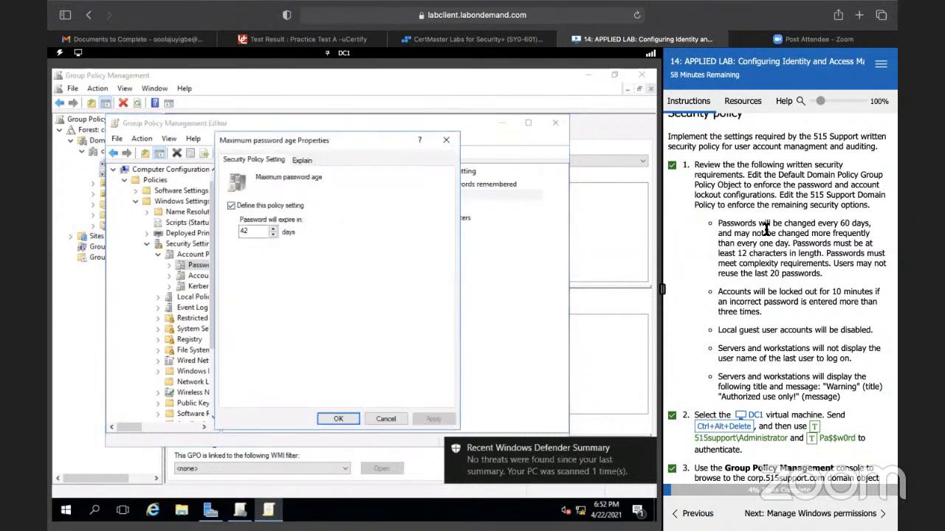
left_click(257, 231)
key("BackSpace")
key("BackSpace")
type("6")
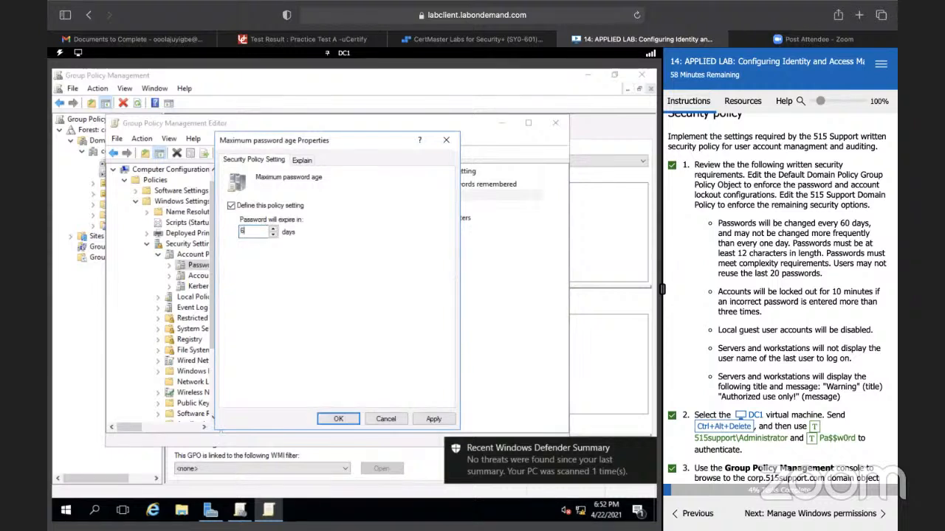
left_click(329, 416)
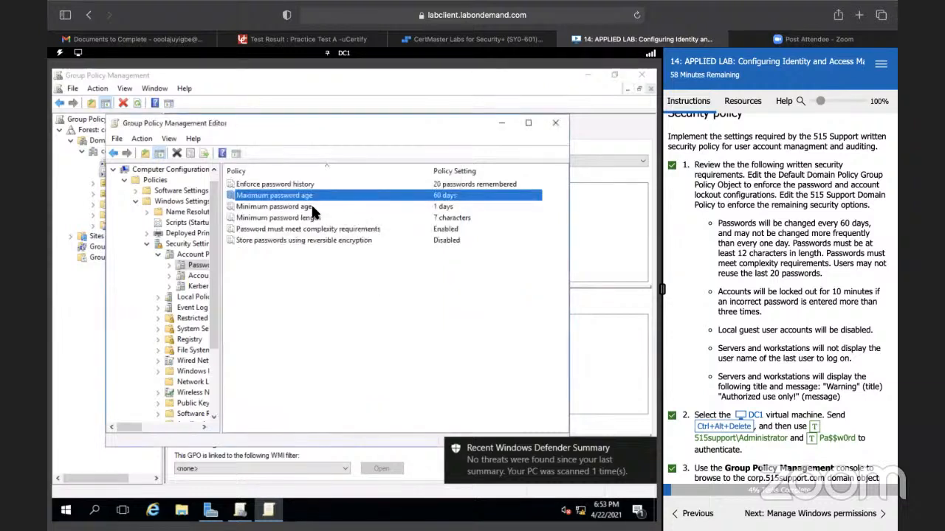
Step: Accept the 1-day Minimum password age and set the Minimum password length policy to 12 characters
double_click(312, 207)
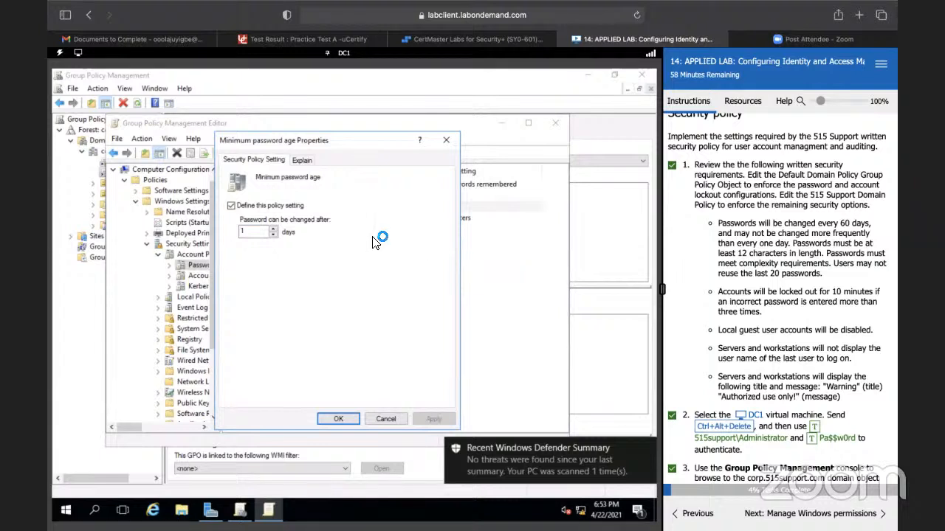
left_click(330, 418)
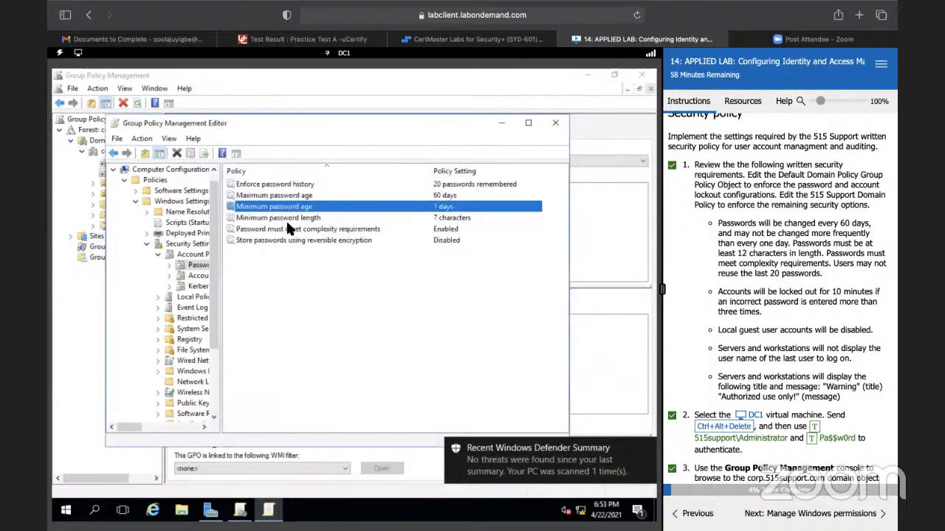
double_click(293, 219)
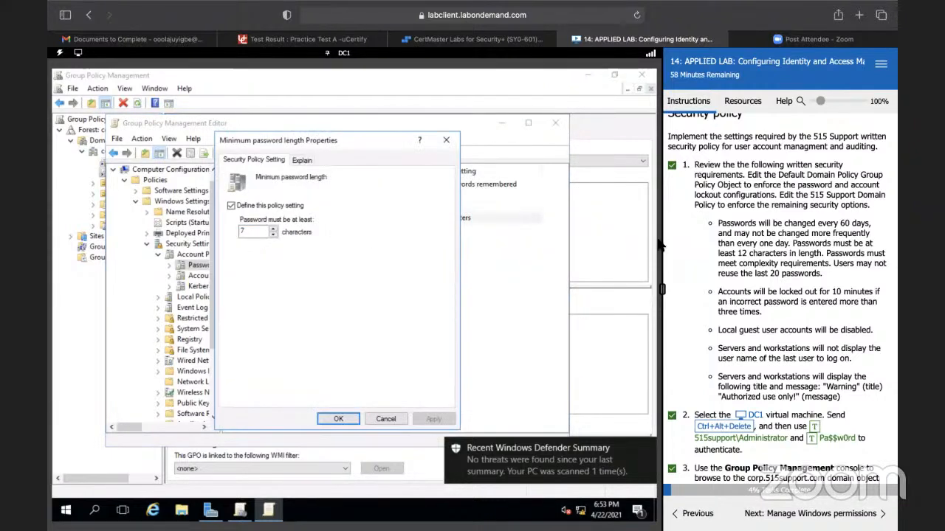
left_click(274, 229)
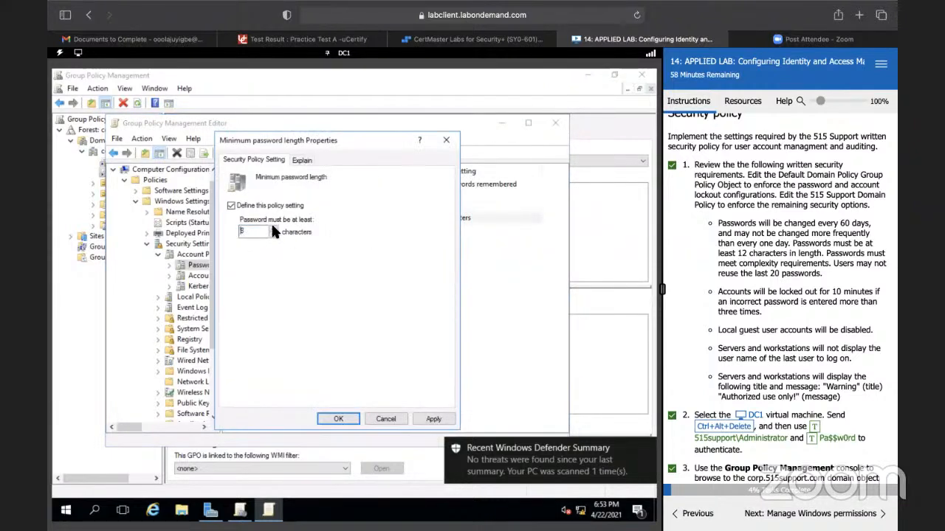
left_click(331, 414)
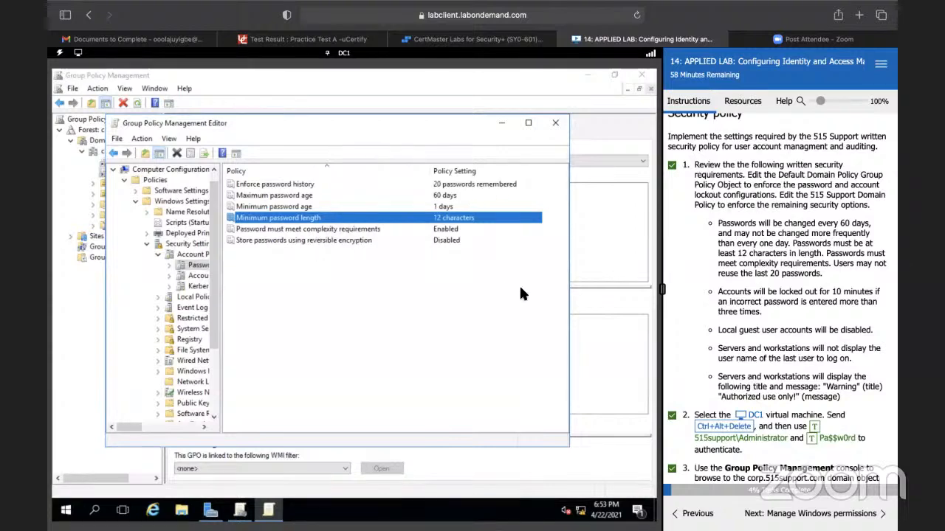
Step: Display the Account Lockout Policy settings and review the written account lockout requirements in the lab instructions
scroll(701, 287, "down", 10)
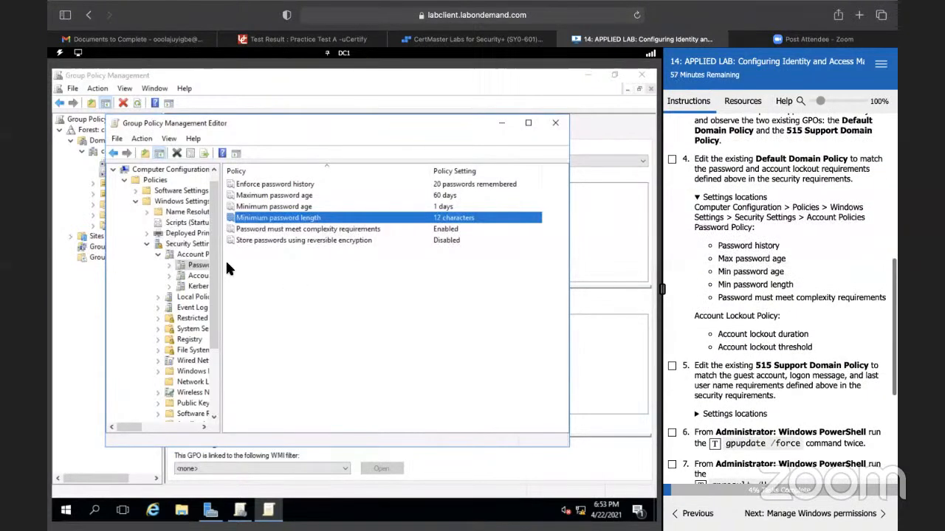
left_click(199, 276)
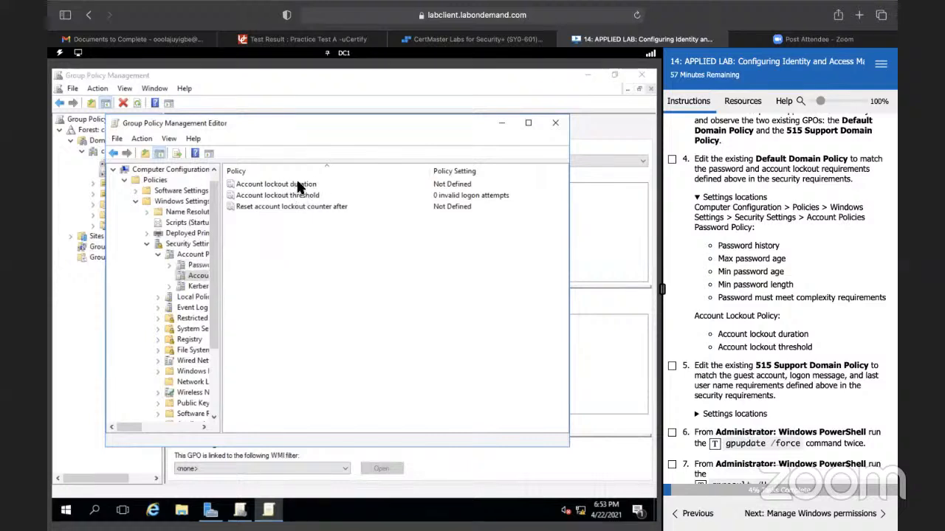
scroll(746, 252, "up", 8)
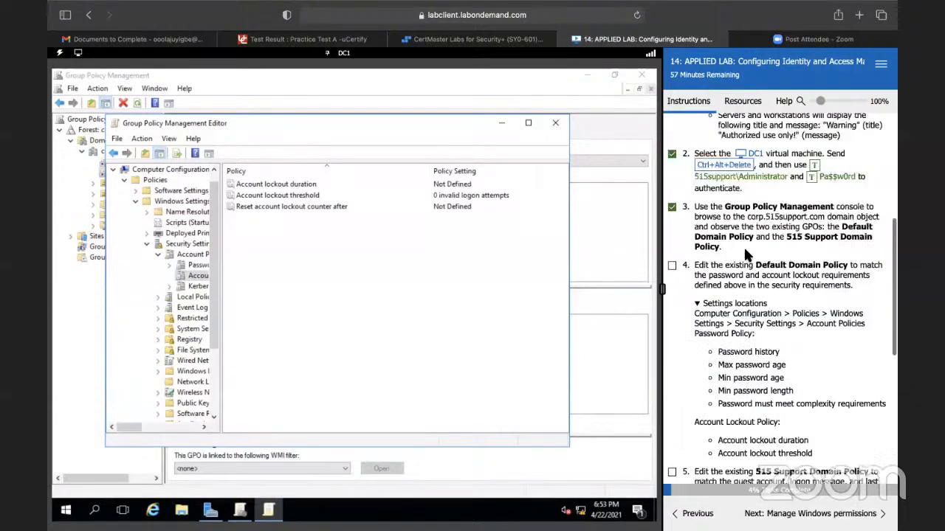
scroll(746, 251, "up", 2)
scroll(747, 253, "down", 5)
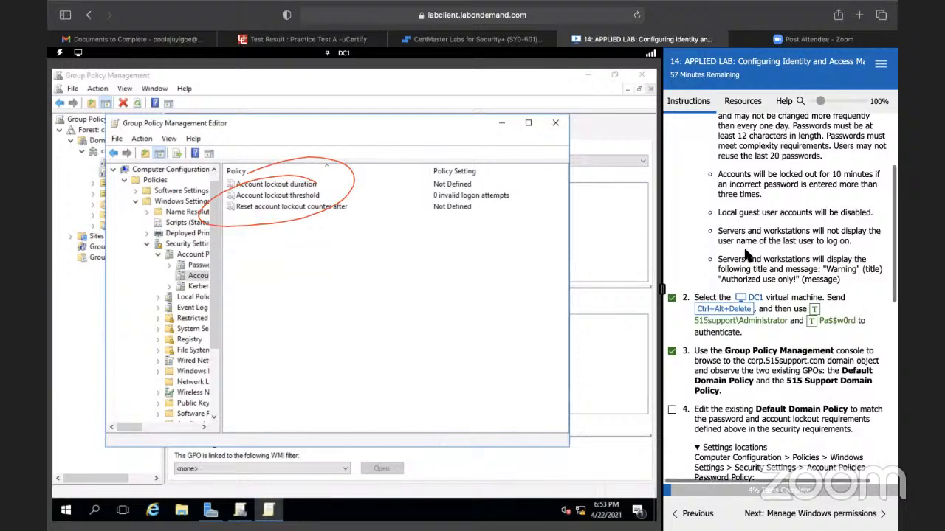
scroll(745, 254, "down", 3)
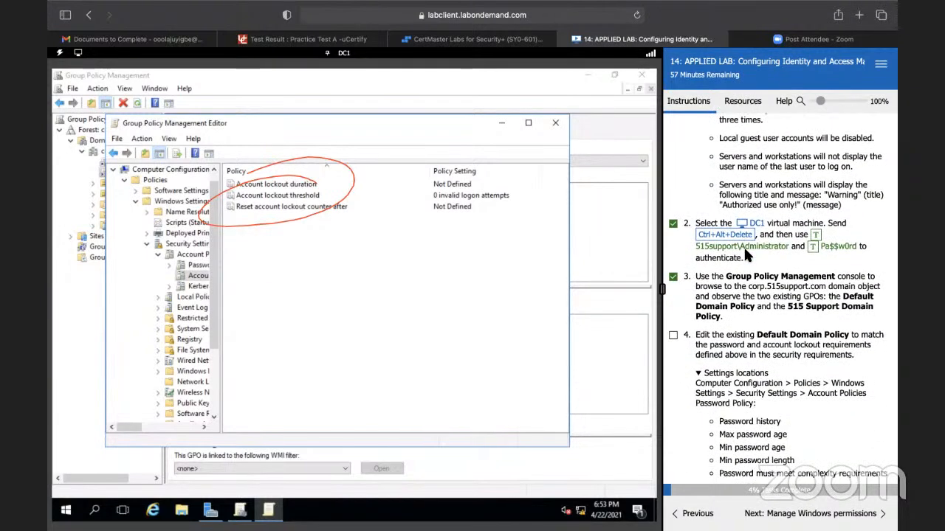
scroll(744, 253, "down", 5)
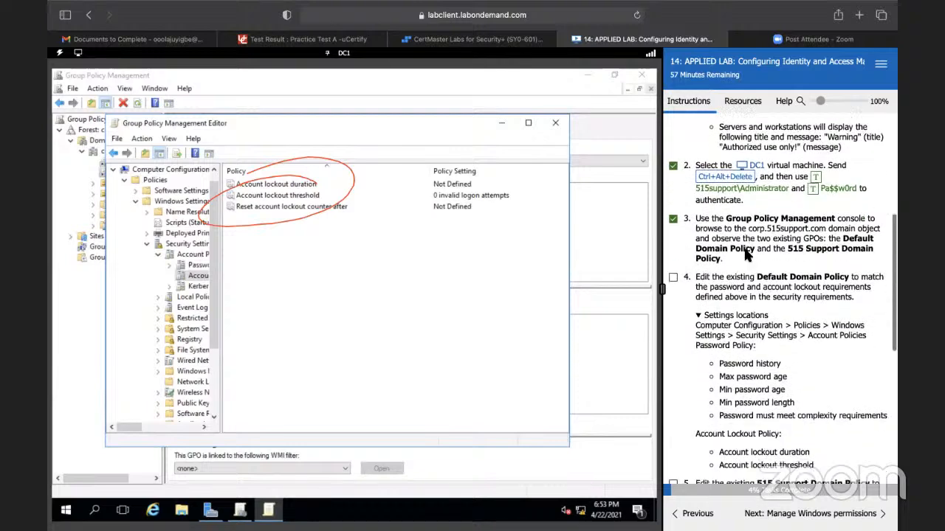
scroll(745, 253, "down", 2)
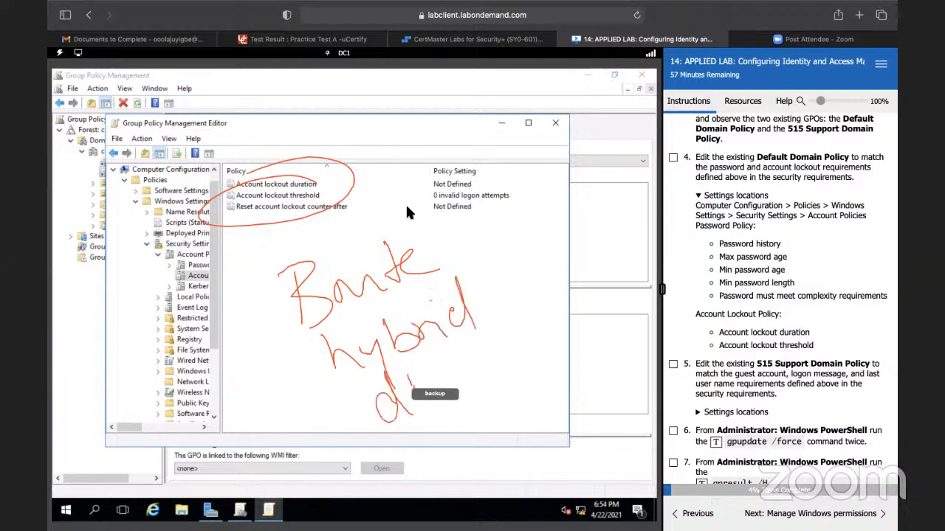
Step: Define the Account lockout duration policy as 10 minutes and accept the suggested changes to the related lockout settings
left_click(315, 190)
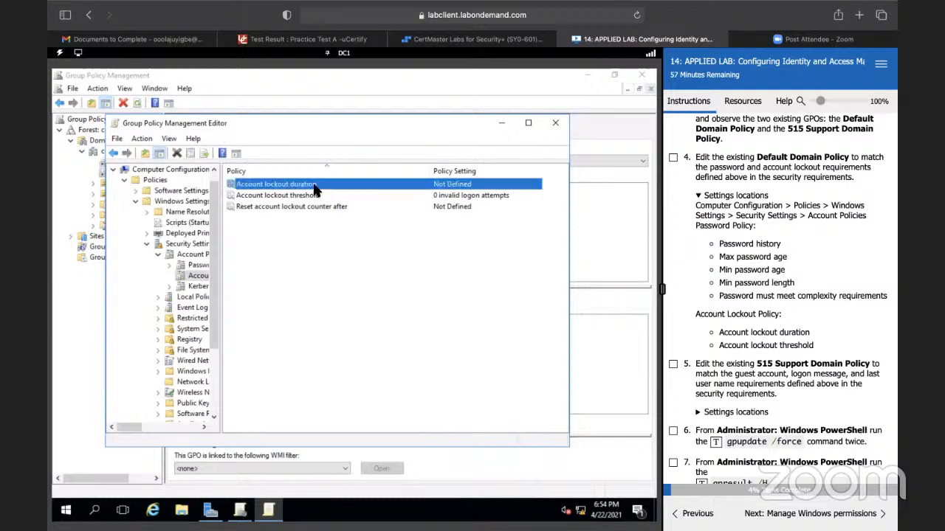
double_click(315, 190)
left_click(230, 206)
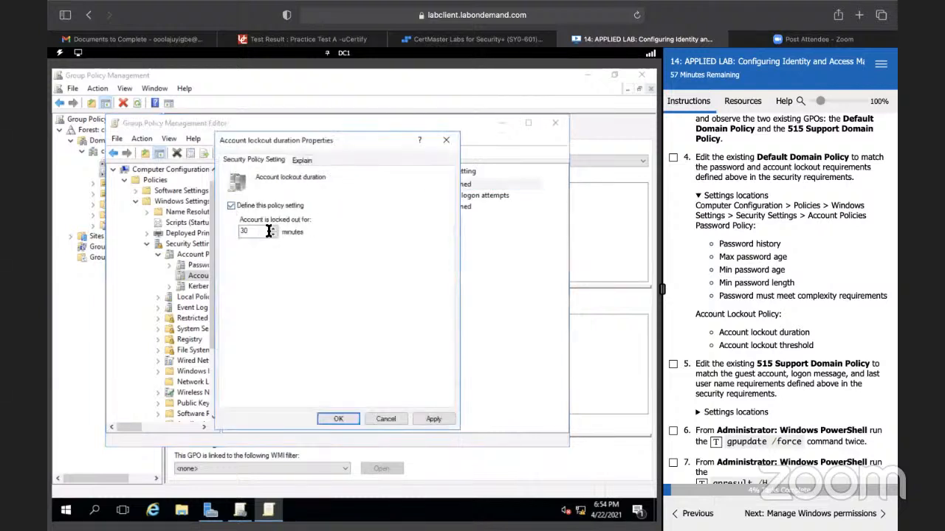
left_click(274, 234)
left_click(273, 234)
left_click(273, 234)
type("10")
left_click(335, 419)
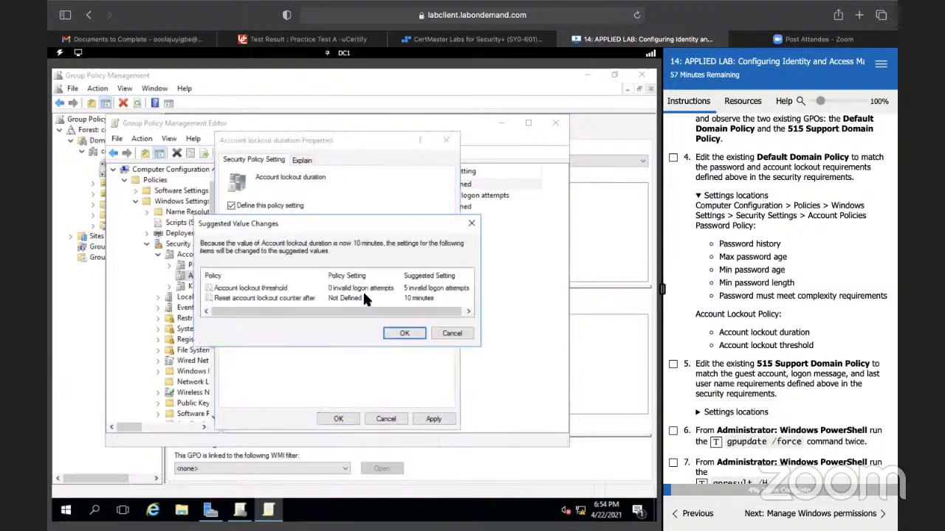
left_click(400, 334)
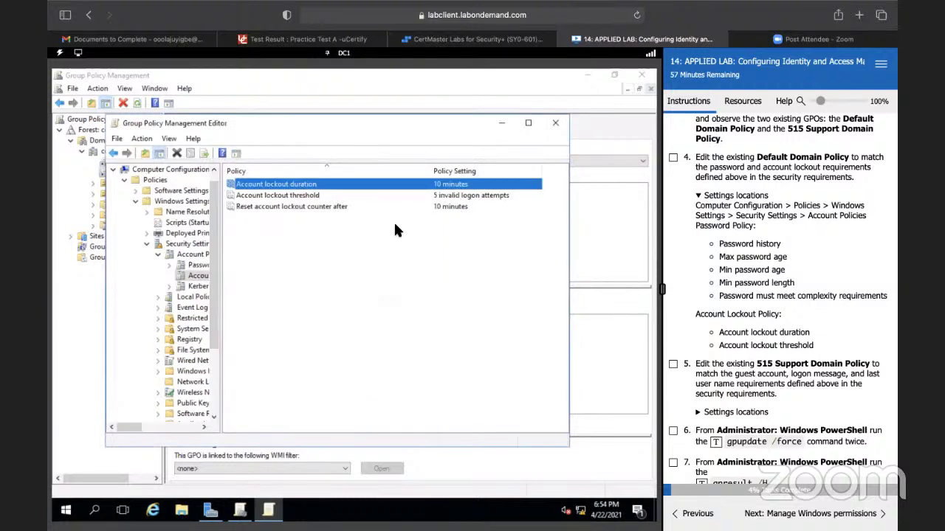
Step: Set the Account lockout threshold to 3 invalid logon attempts, in line with the written security requirements
double_click(332, 196)
left_click(272, 230)
scroll(760, 355, "up", 10)
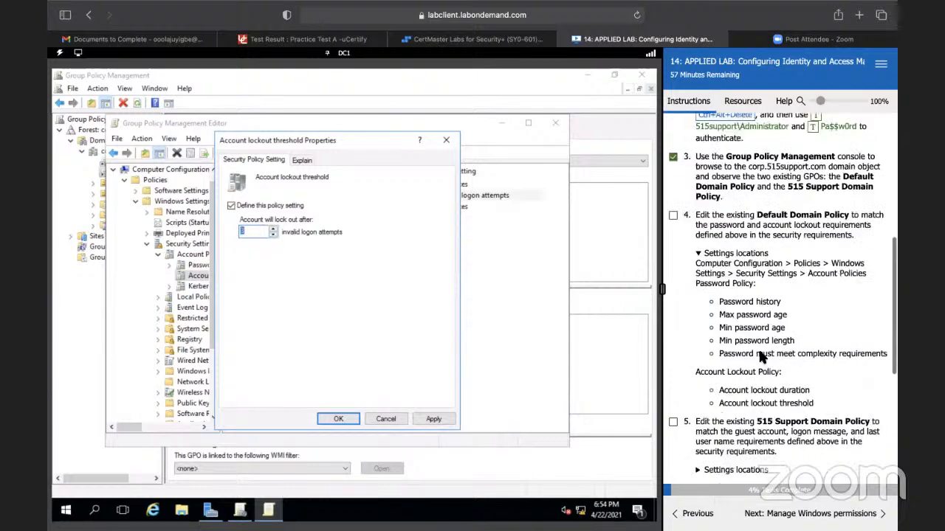
scroll(760, 354, "down", 10)
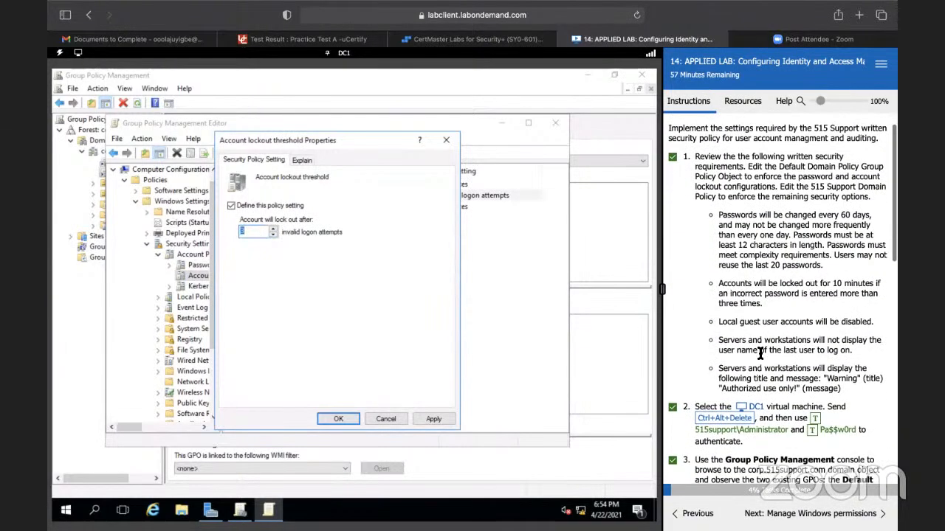
scroll(760, 354, "down", 5)
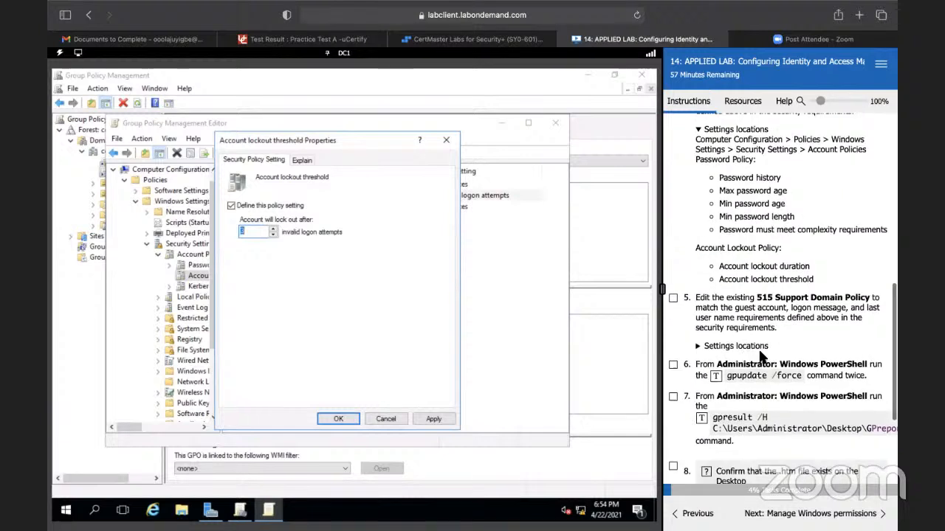
type("3")
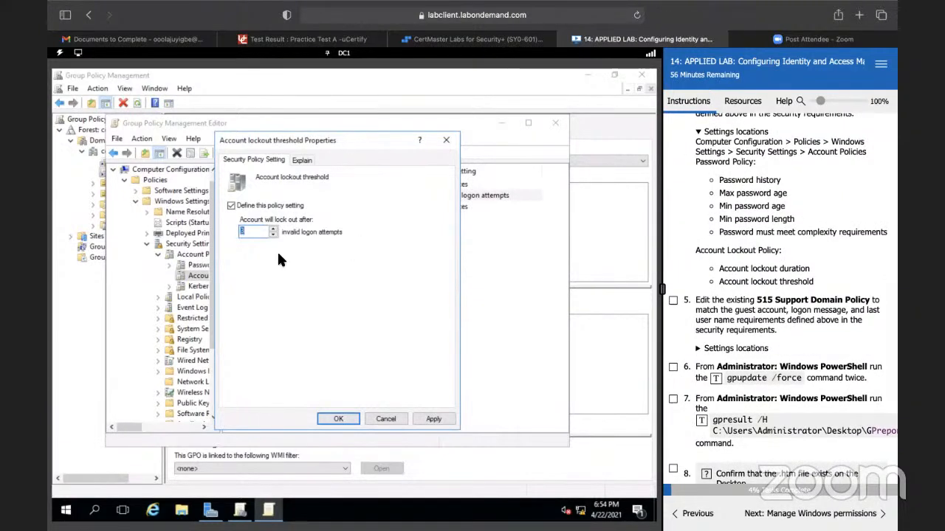
left_click(337, 419)
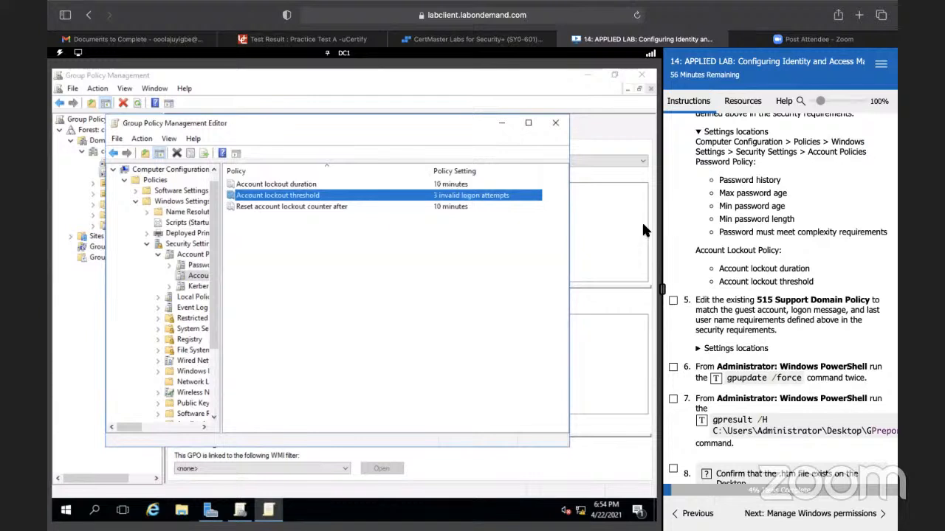
Step: Check off lab task 5 and expand its settings locations to review the required security options
left_click(673, 301)
left_click(698, 348)
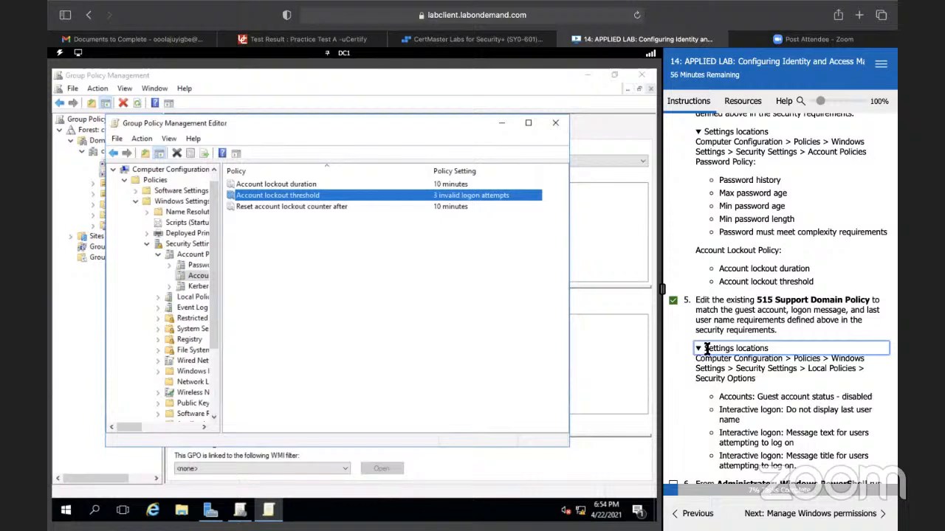
scroll(691, 335, "down", 1)
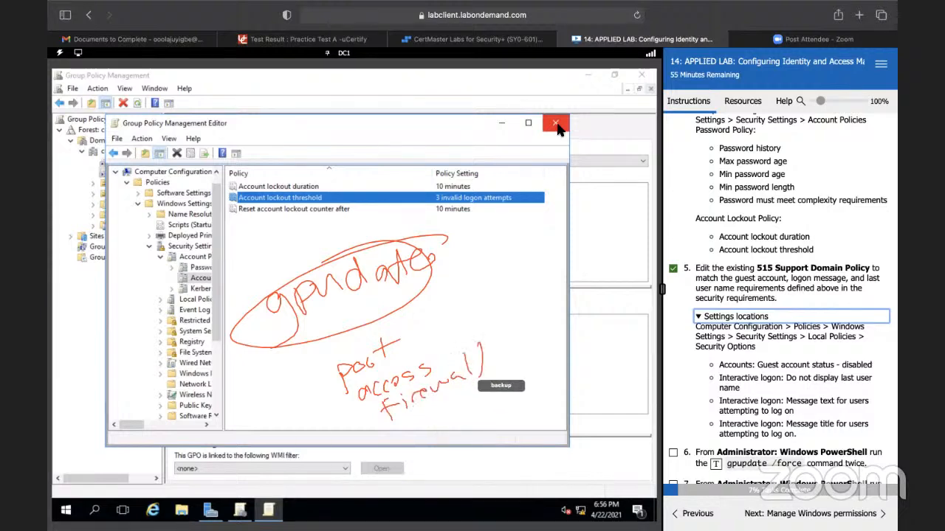
scroll(795, 243, "down", 3)
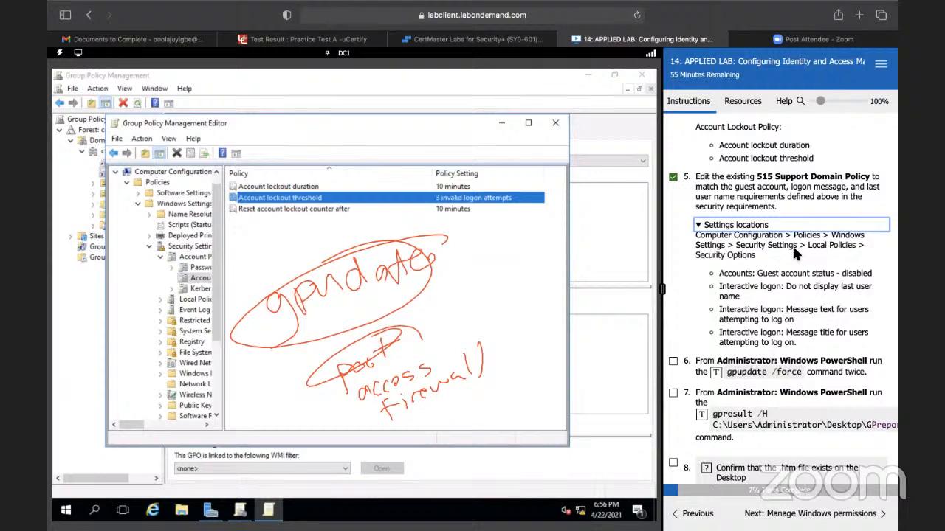
scroll(794, 251, "down", 2)
scroll(794, 249, "down", 2)
scroll(794, 249, "up", 3)
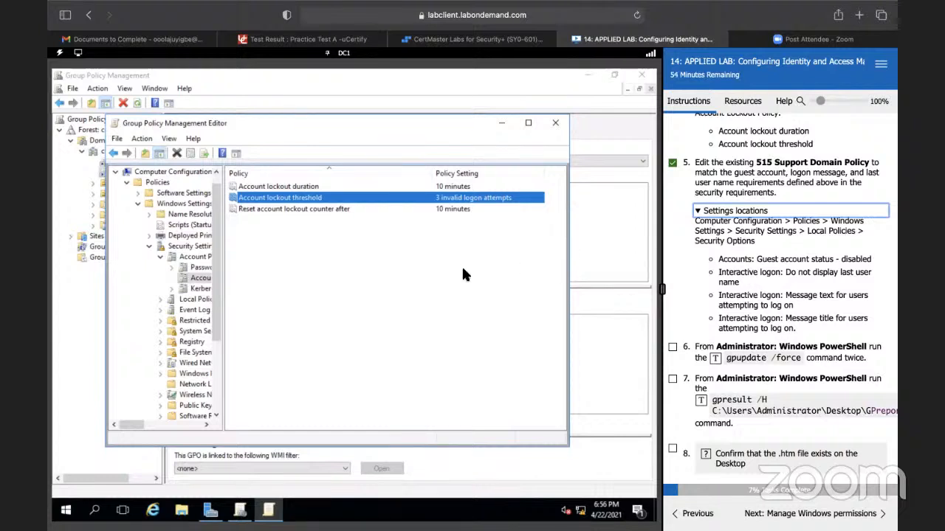
Step: Close the Default Domain Policy editor and open the 515 Support Domain Policy for editing
left_click(555, 124)
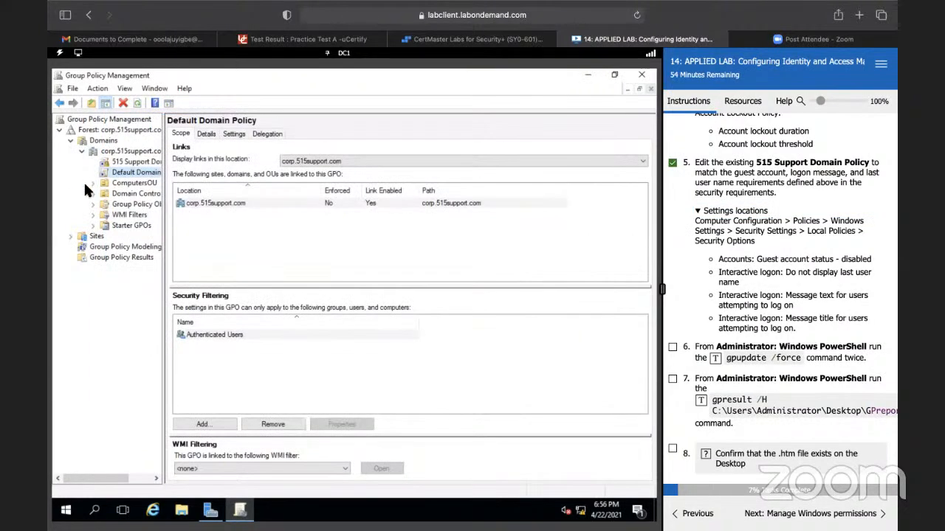
left_click(134, 161)
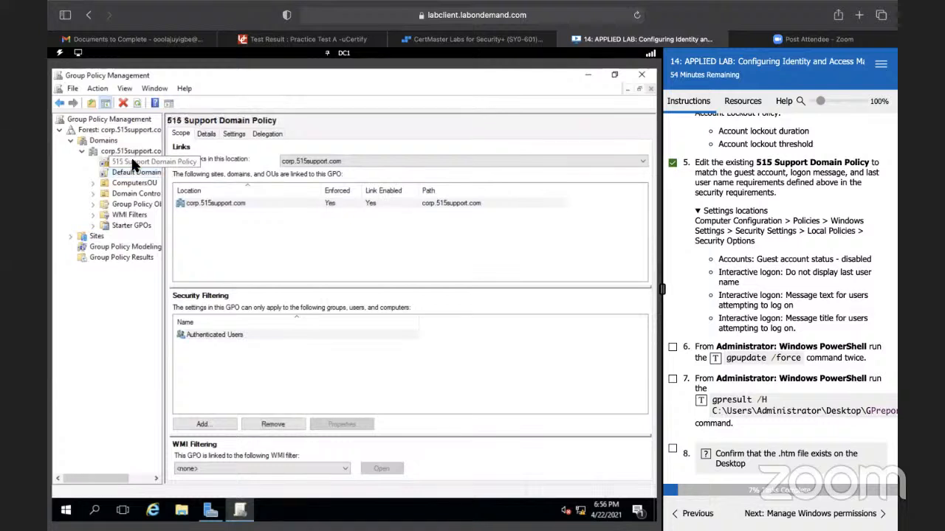
right_click(133, 160)
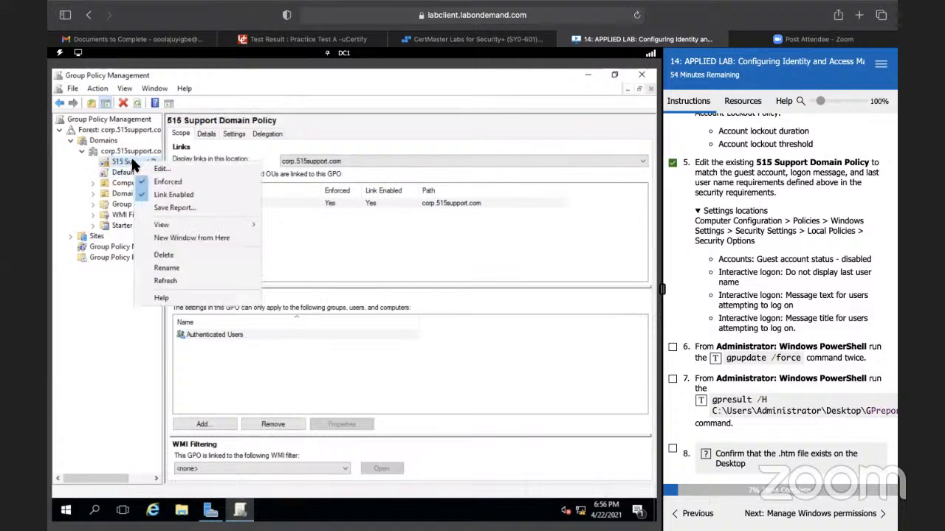
left_click(157, 172)
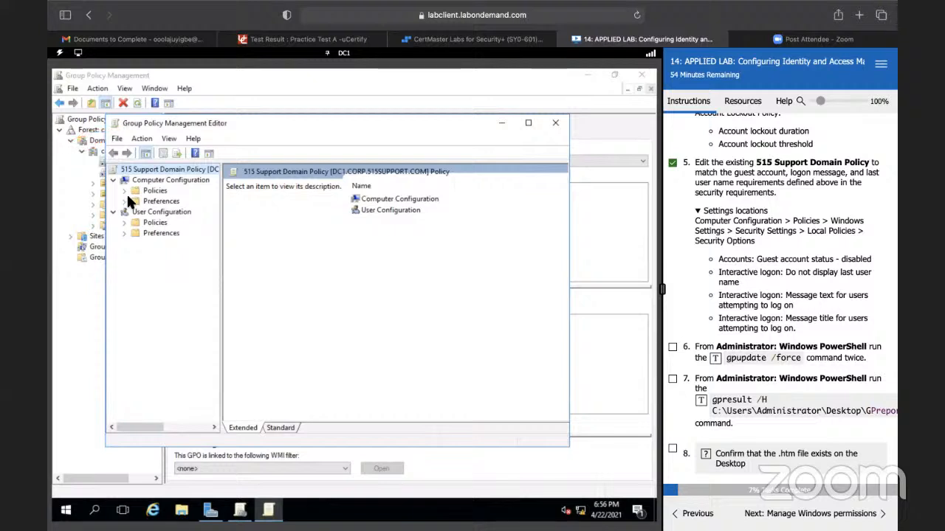
Step: Browse to Computer Configuration > Policies > Windows Settings > Security Settings > Local Policies > Security Options in the 515 Support Domain Policy
left_click(124, 190)
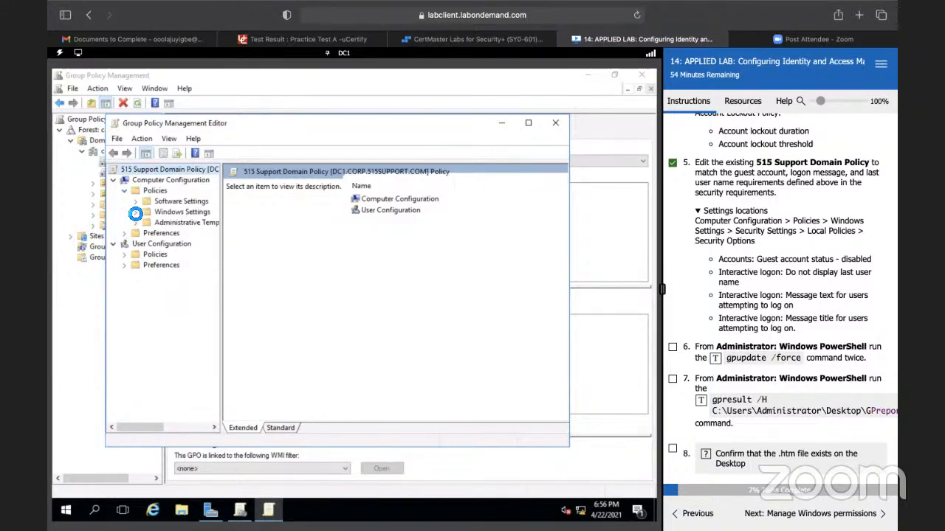
left_click(134, 213)
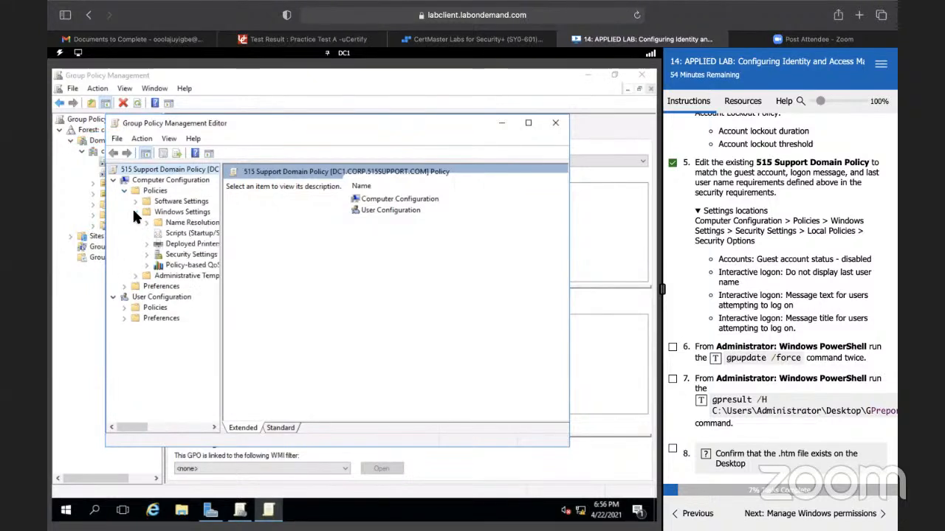
left_click(146, 254)
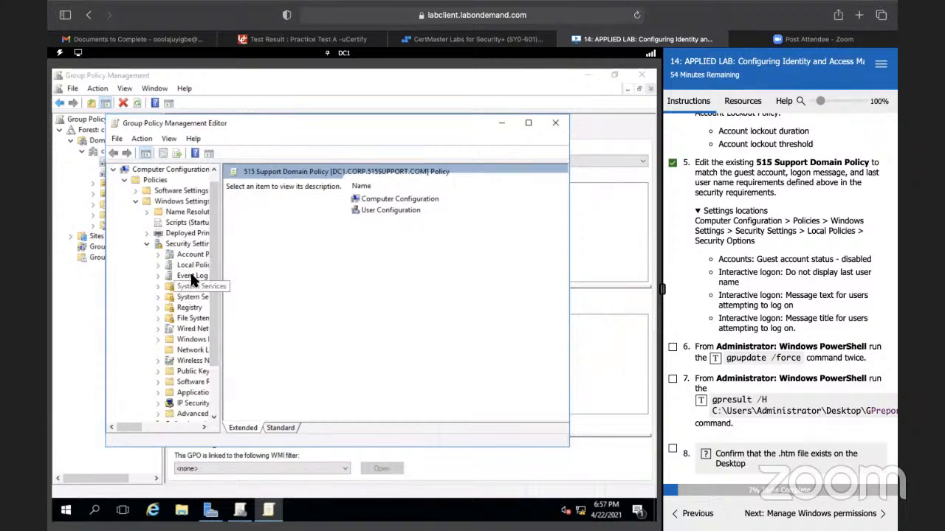
left_click(158, 264)
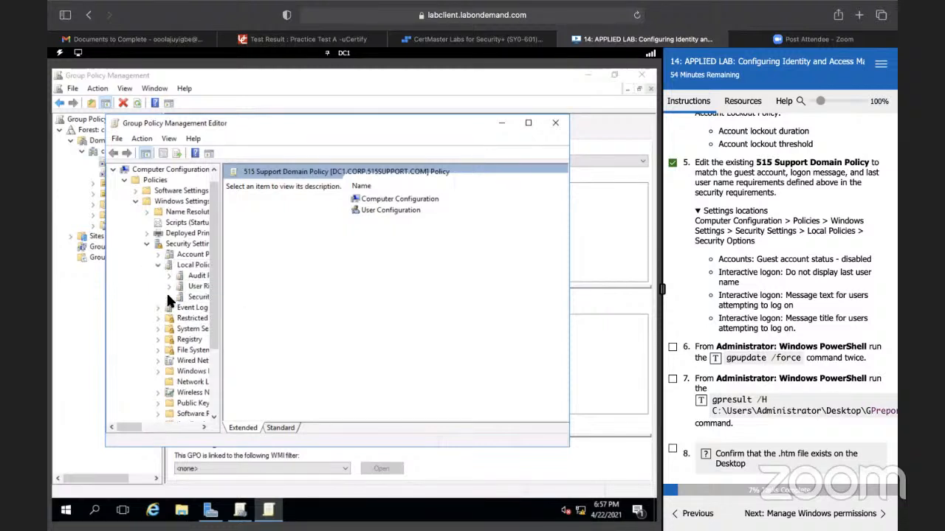
left_click(206, 297)
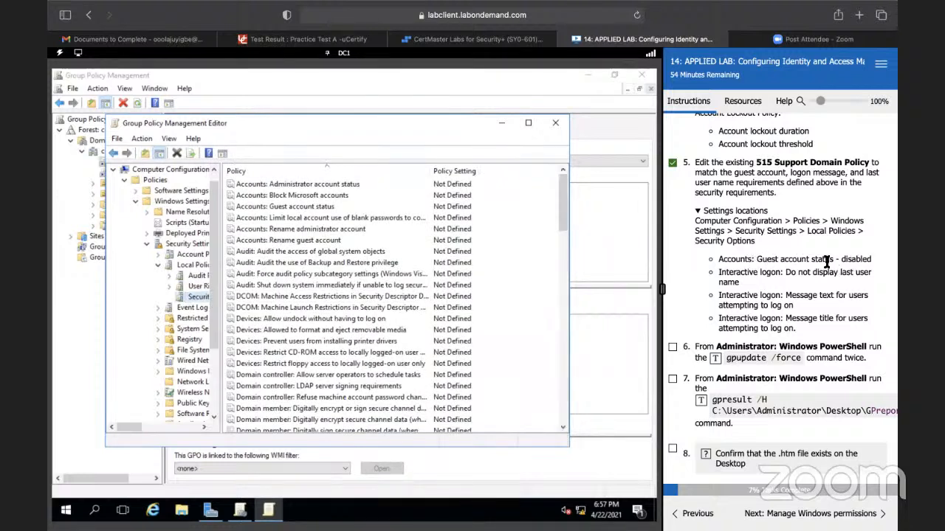
Step: Define the Accounts: Guest account status policy as Disabled
double_click(316, 207)
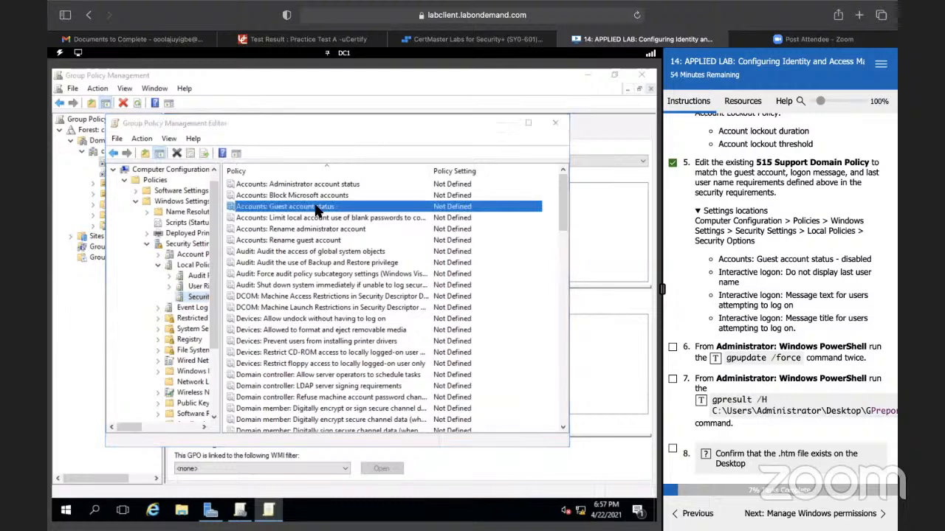
left_click(231, 204)
left_click(242, 234)
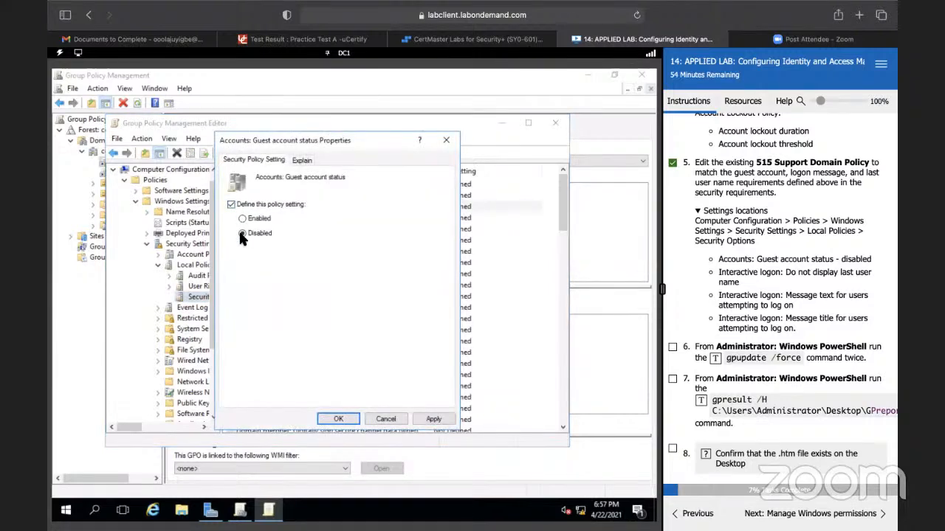
left_click(331, 419)
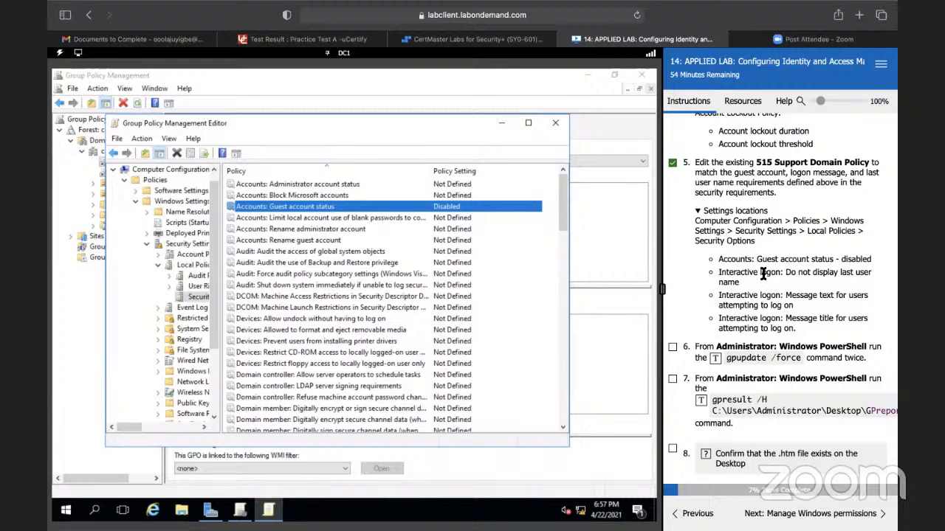
Step: Set the Interactive logon: Do not display last user name policy to Enabled
scroll(332, 314, "down", 7)
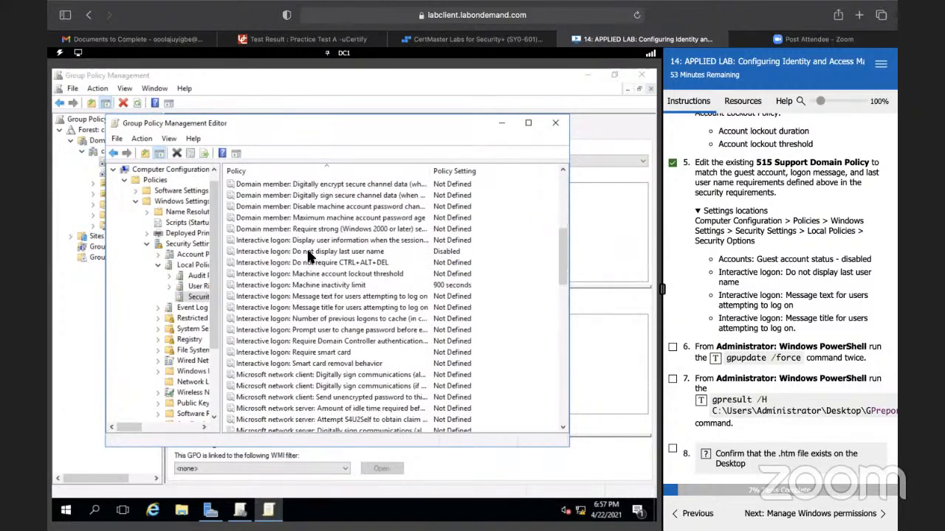
double_click(364, 254)
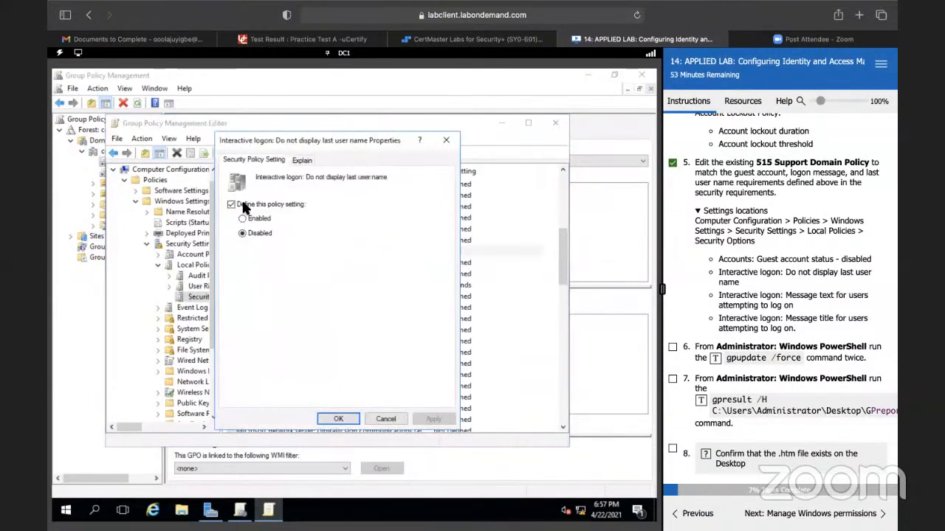
left_click(242, 219)
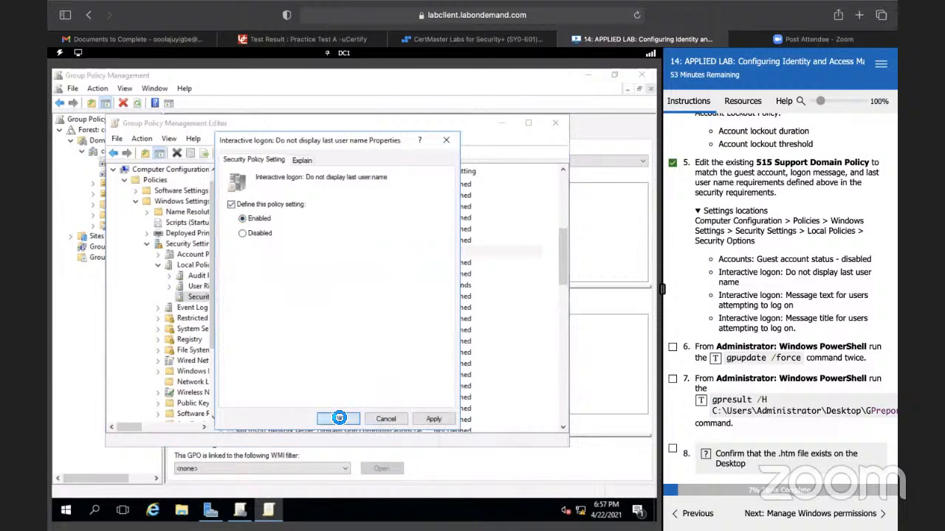
left_click(339, 418)
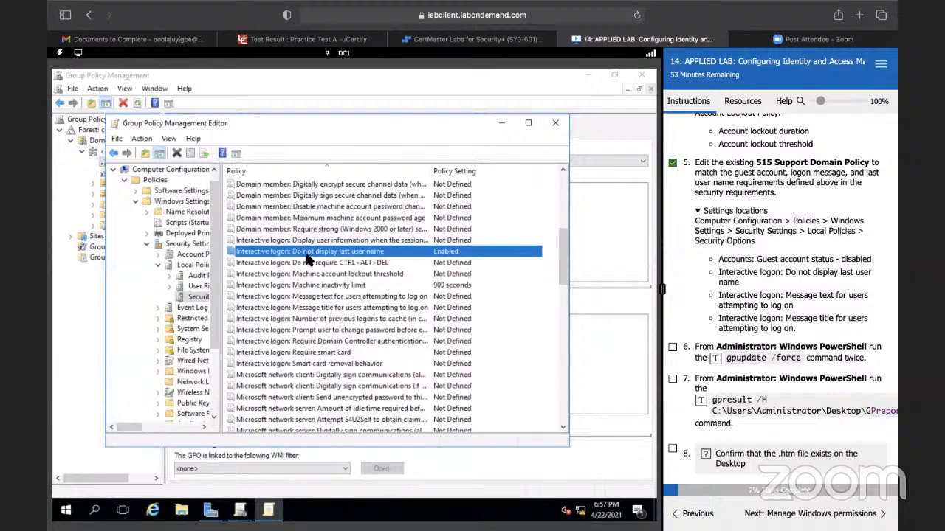
Step: Define the Interactive logon: Message text for users attempting to log on policy with the text "Authorize use only!"
scroll(303, 303, "down", 4)
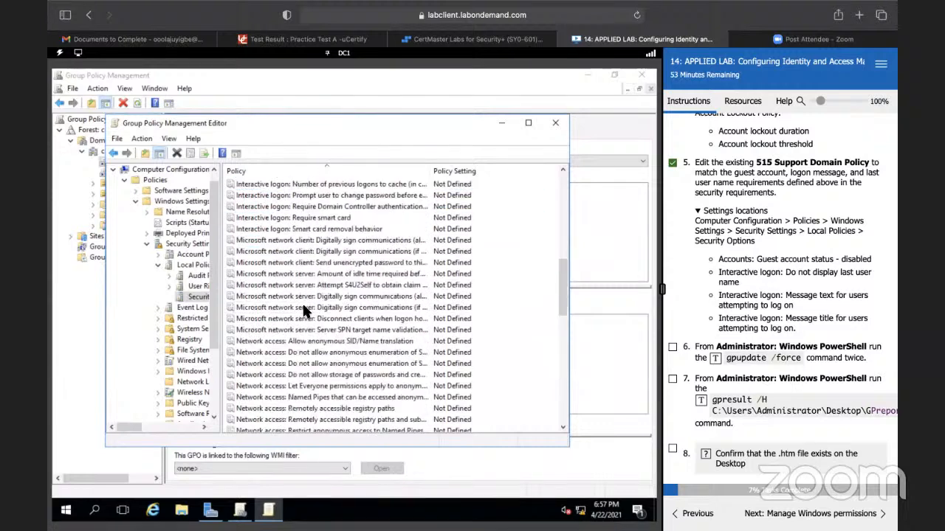
scroll(302, 309, "down", 2)
scroll(303, 308, "up", 5)
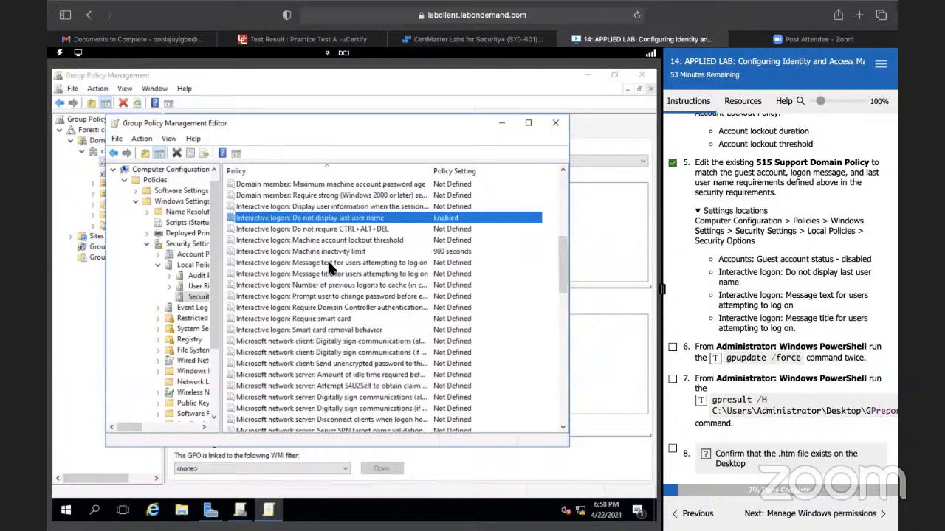
double_click(329, 263)
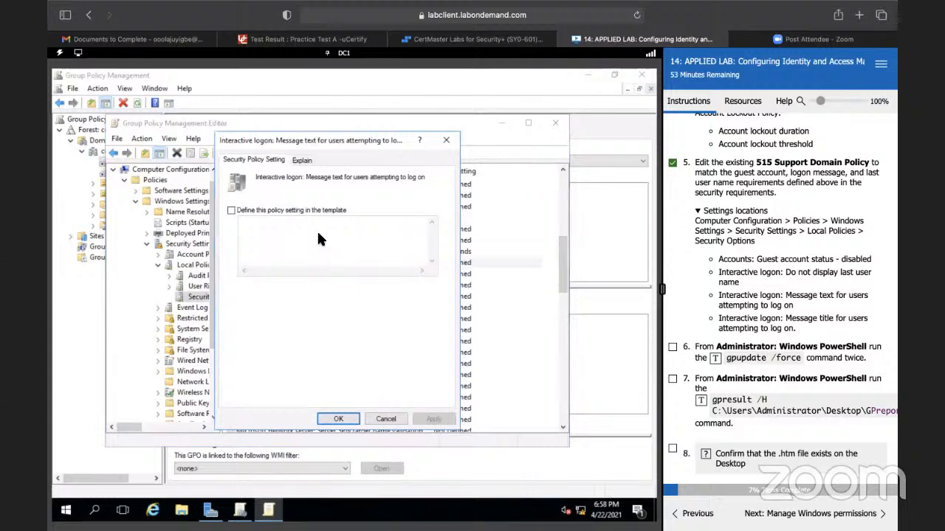
left_click(231, 211)
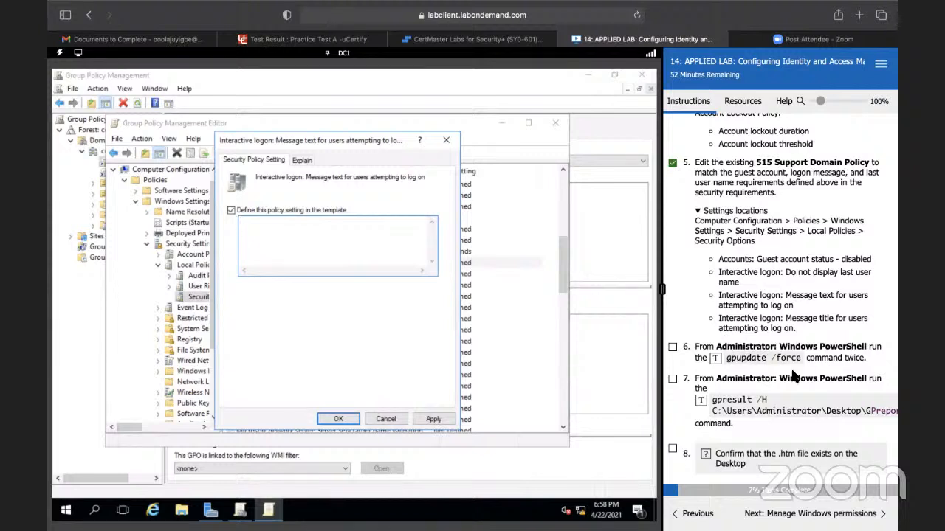
scroll(791, 366, "up", 2)
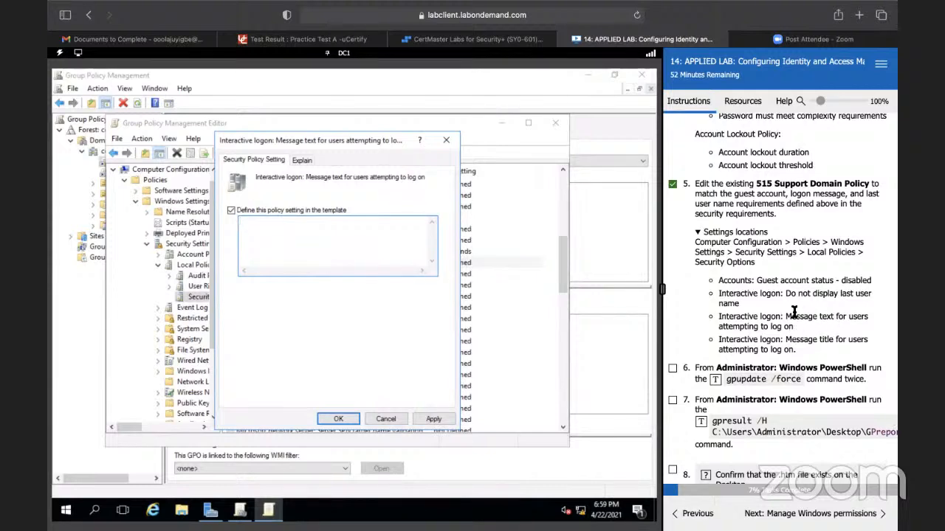
scroll(796, 314, "up", 10)
scroll(794, 312, "down", 3)
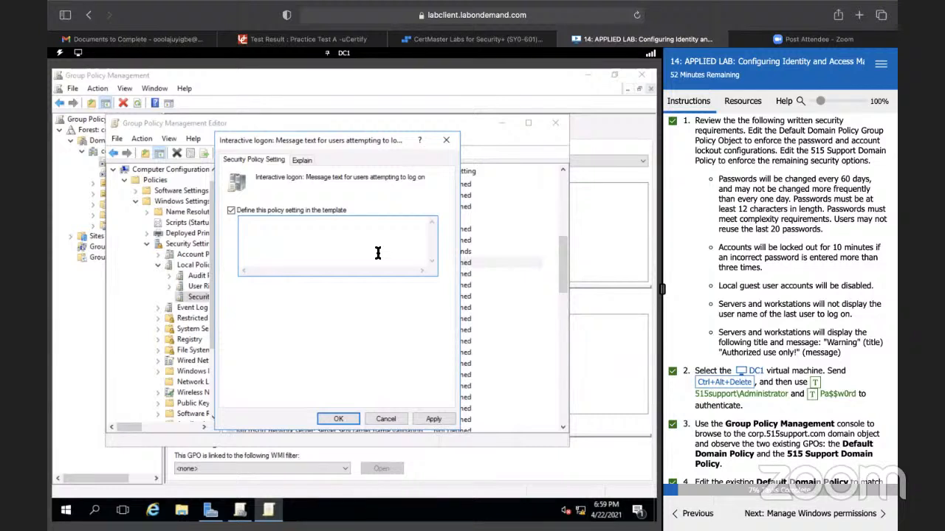
type("Authorize use only!")
left_click(340, 418)
Step: Define the Interactive logon: Message title for users attempting to log on policy as "Warning", following the written security requirements
scroll(815, 325, "down", 10)
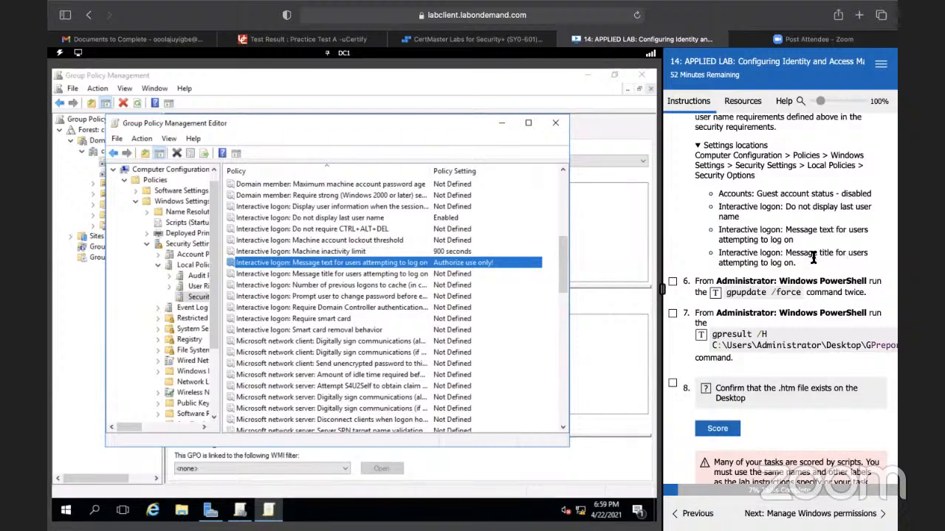
double_click(366, 275)
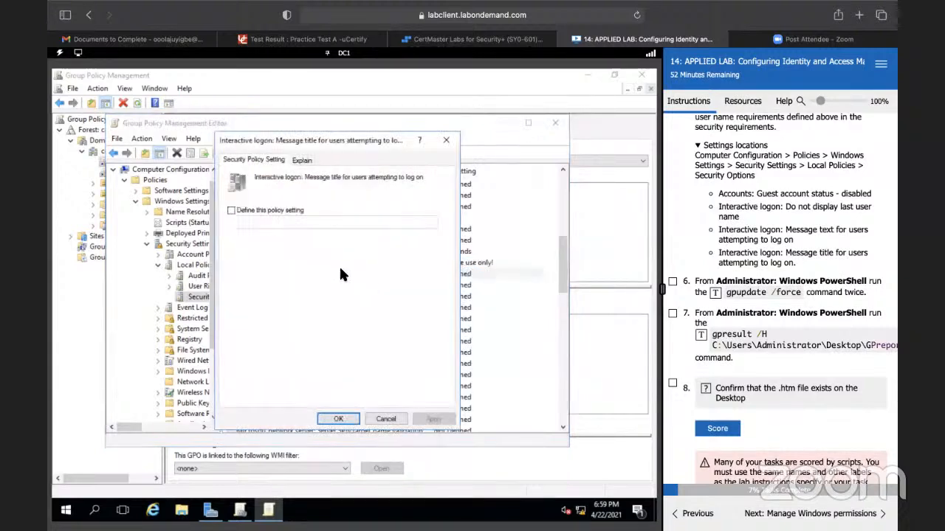
left_click(232, 211)
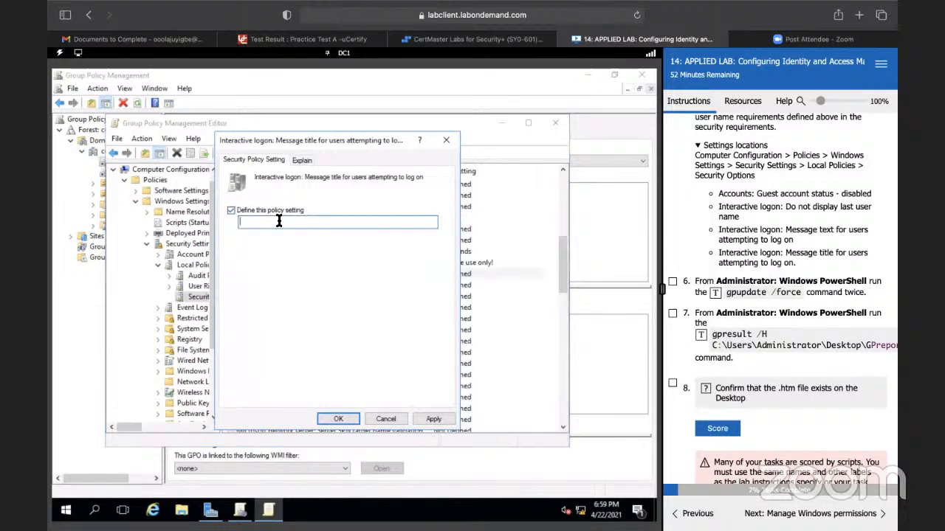
scroll(717, 294, "up", 10)
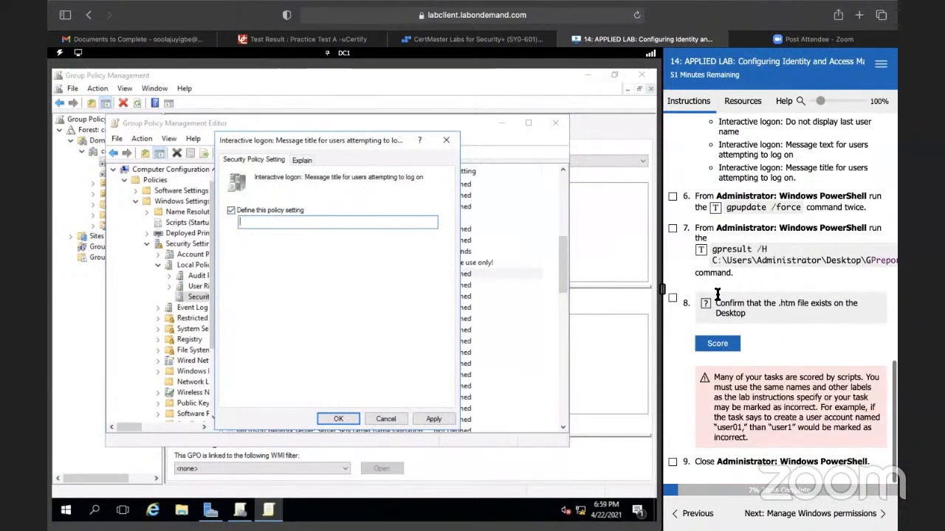
scroll(717, 295, "up", 4)
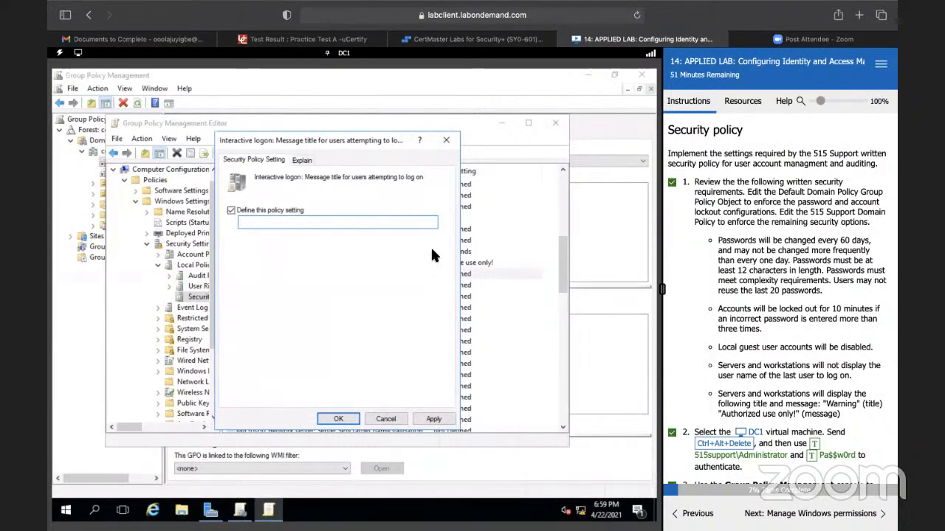
type("Warning")
scroll(725, 344, "down", 3)
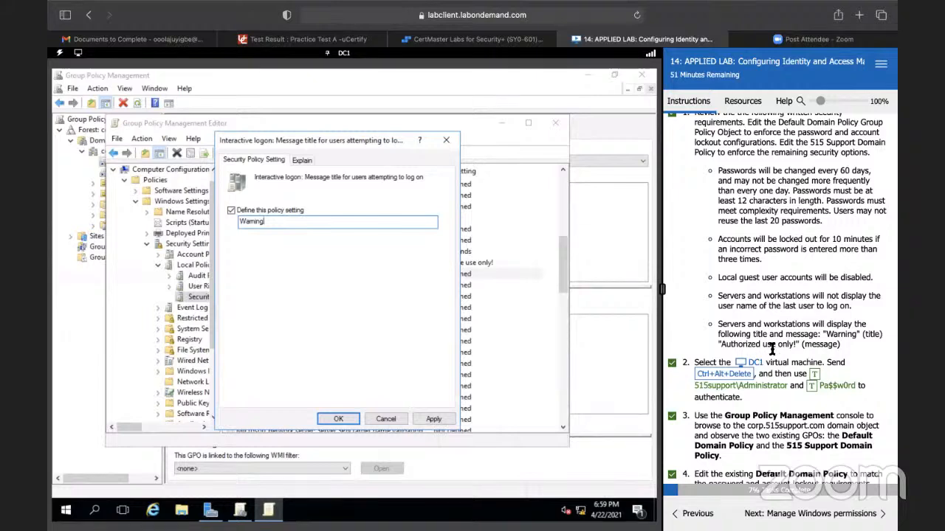
left_click(330, 418)
scroll(686, 376, "down", 15)
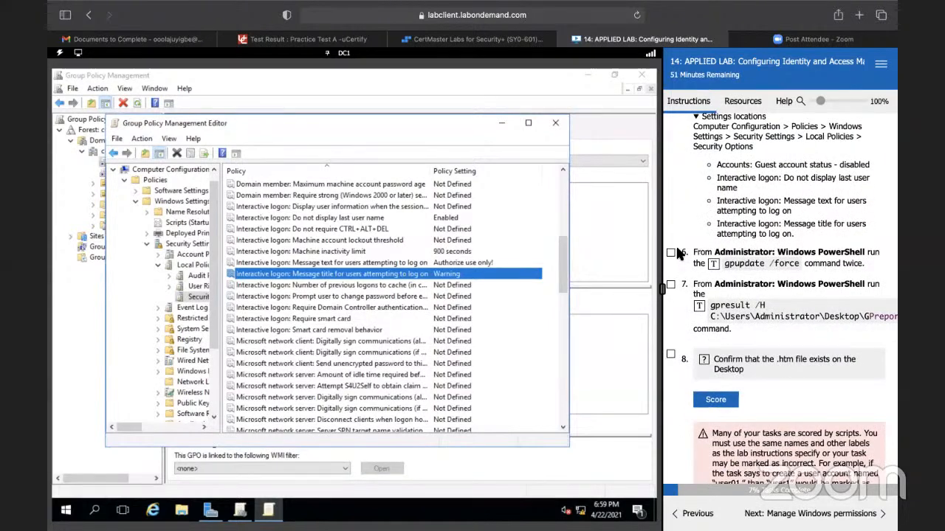
left_click(670, 252)
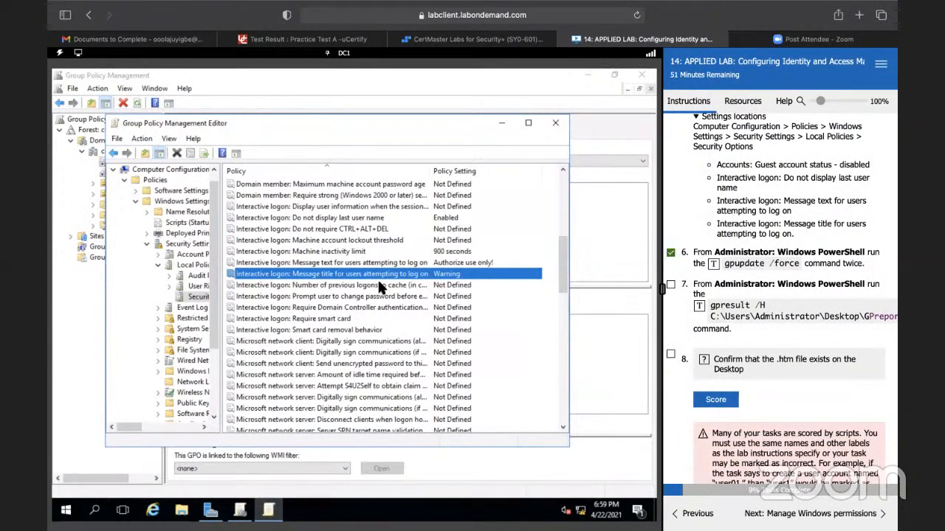
left_click(677, 252)
Step: Collapse task 5's settings locations and clear the desktop by closing the policy editor and minimizing Group Policy Management and Server Manager
scroll(686, 251, "up", 3)
left_click(696, 207)
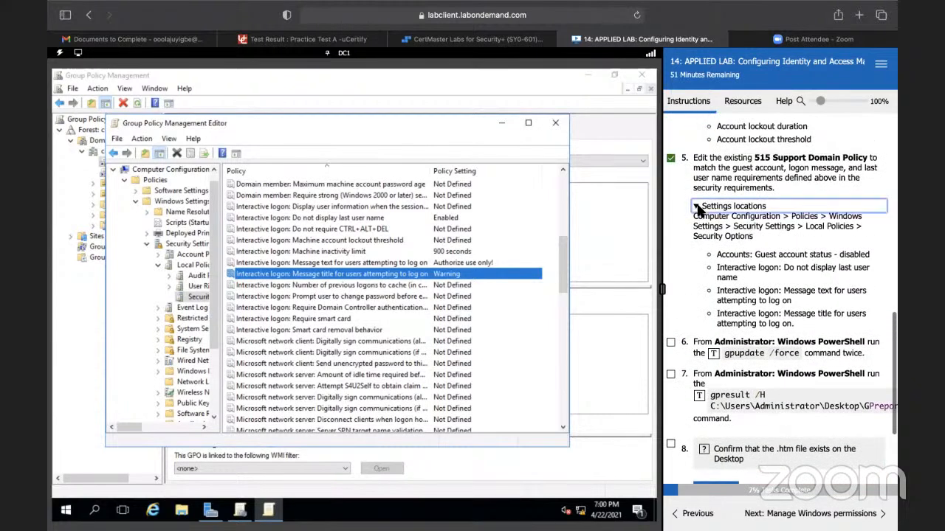
left_click(555, 123)
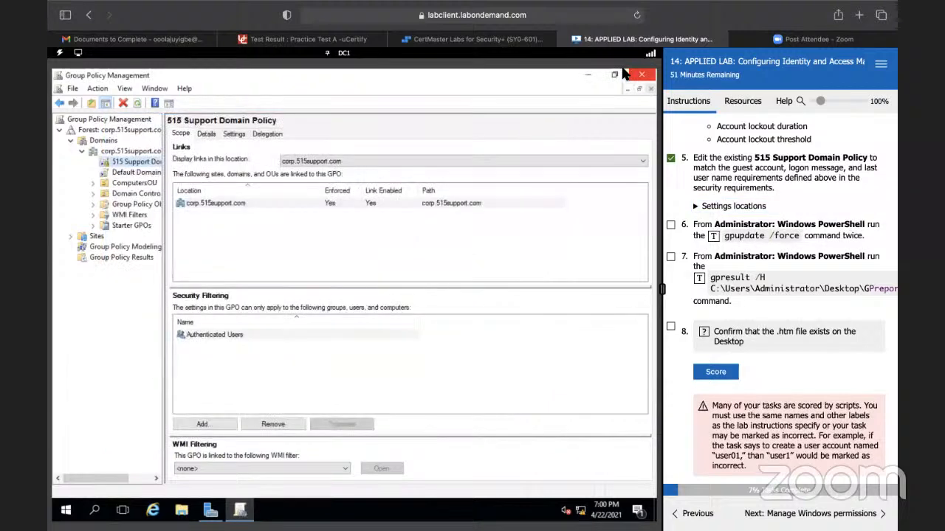
left_click(588, 75)
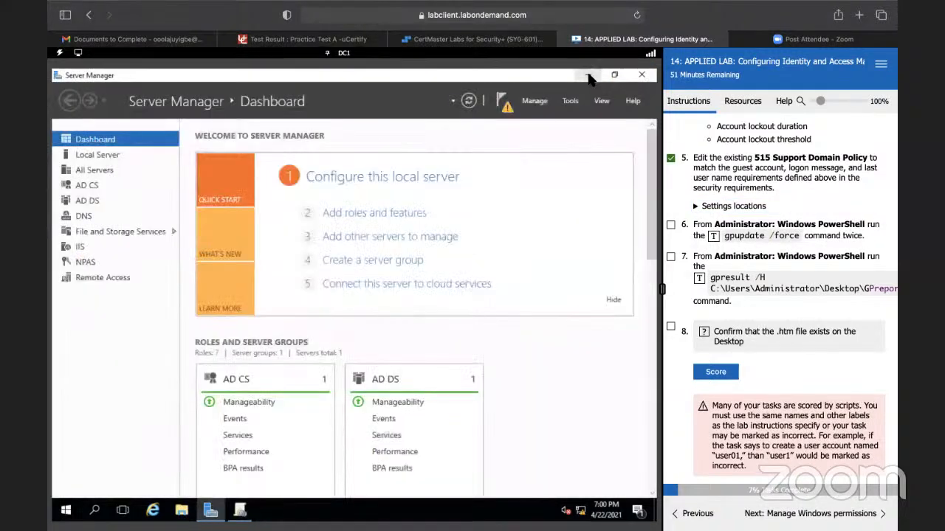
left_click(587, 76)
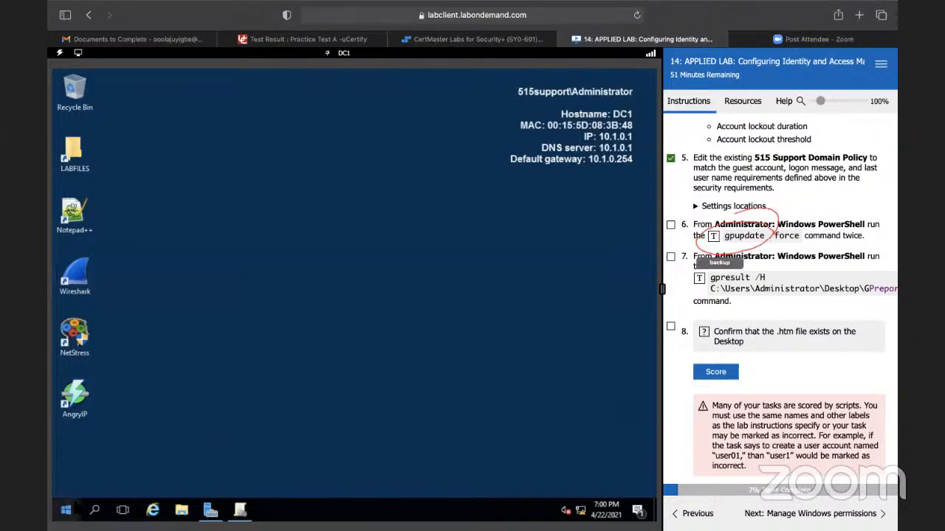
Step: Open Windows PowerShell, run gpupdate /force to refresh Group Policy, and mark task 6 complete
left_click(66, 510)
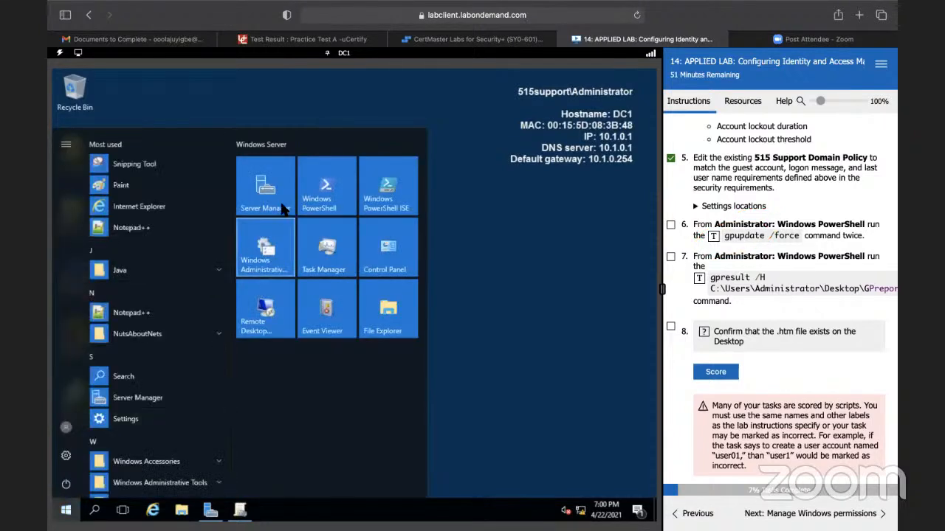
left_click(322, 204)
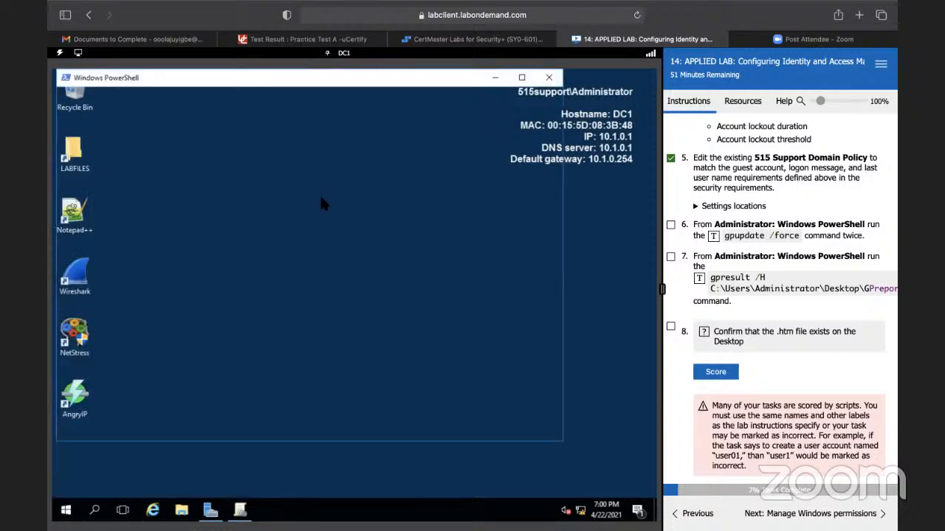
left_click(248, 168)
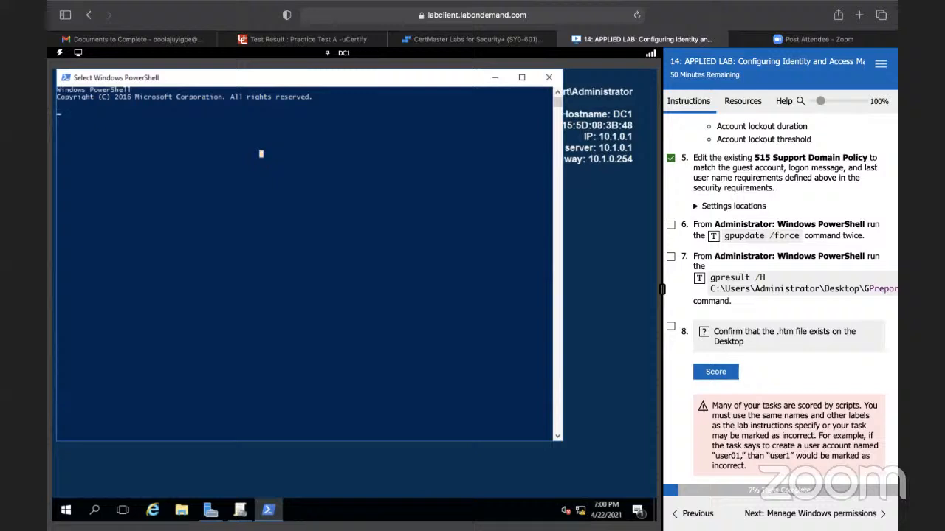
key("Return")
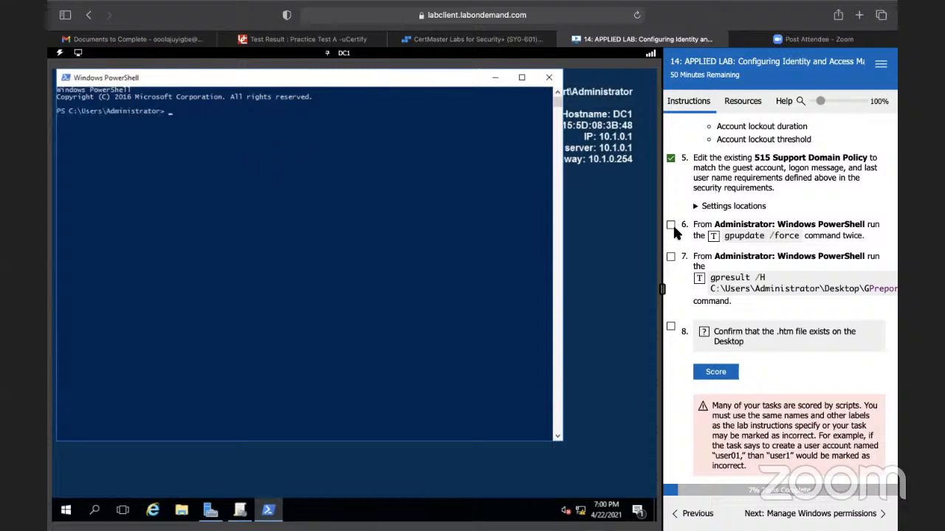
left_click(712, 237)
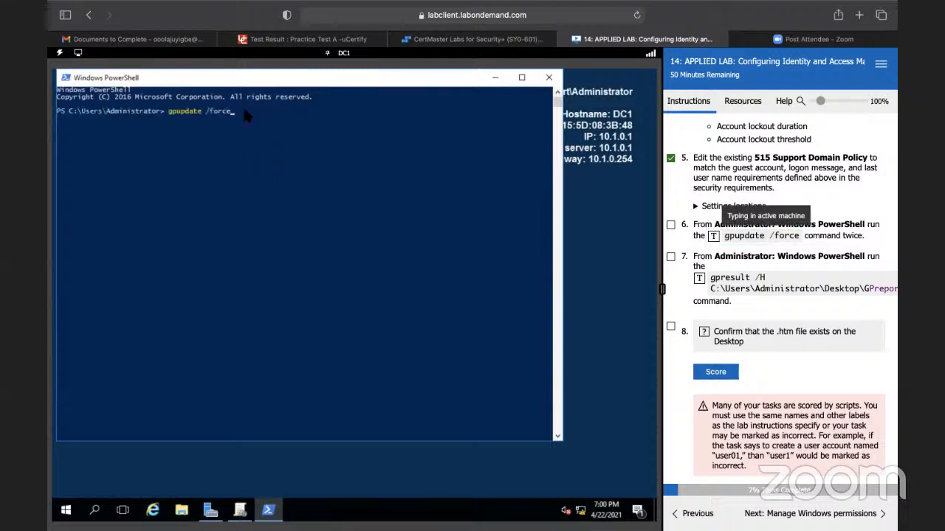
key("Return")
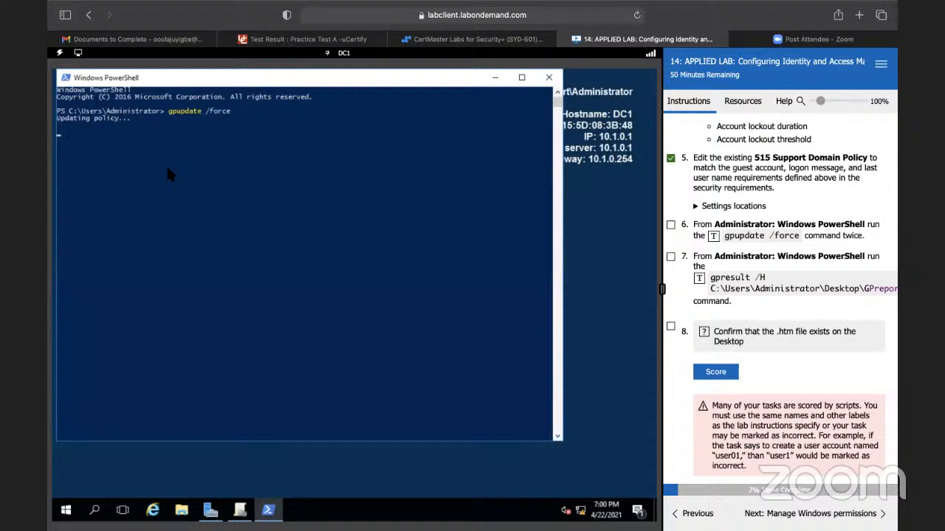
left_click(670, 225)
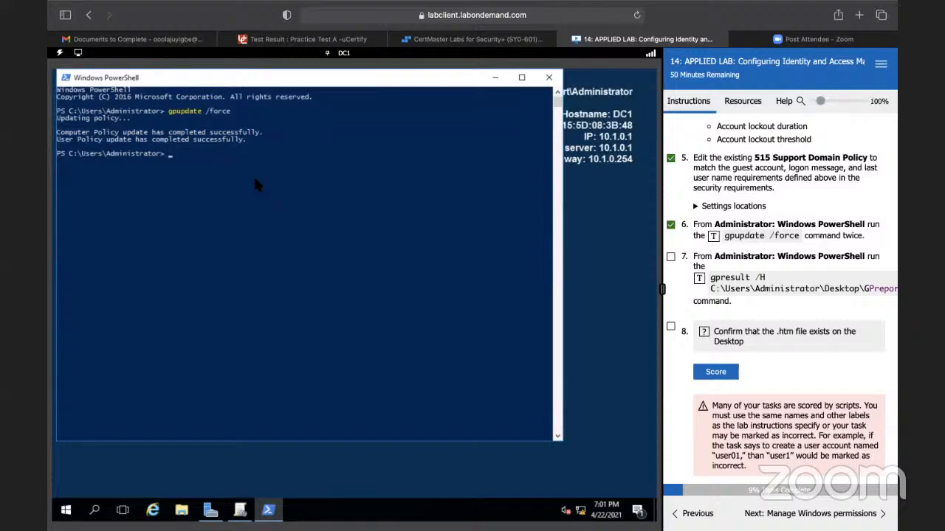
left_click_drag(713, 290, 894, 290)
left_click(739, 294)
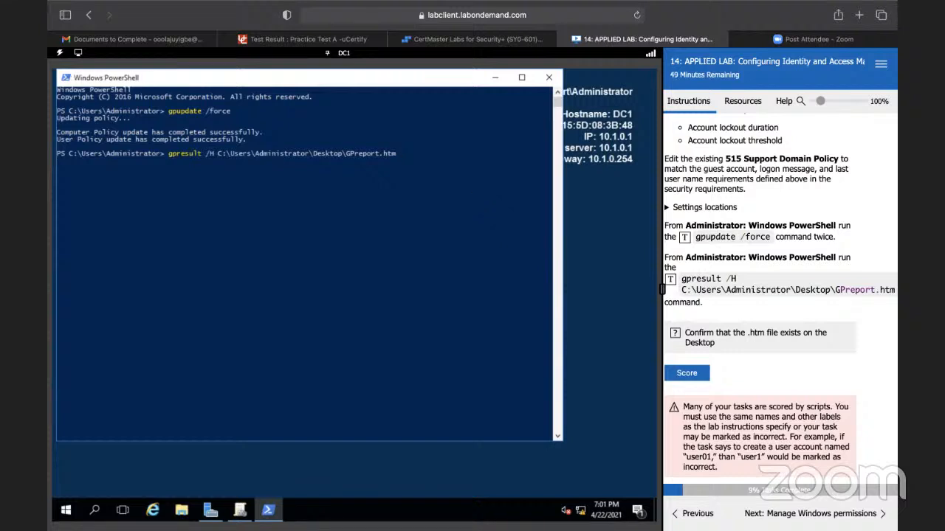
left_click(397, 148)
left_click(399, 157)
key("Return")
key("BackSpace")
key("BackSpace")
key("BackSpace")
key("BackSpace")
key("BackSpace")
key("BackSpace")
key("BackSpace")
key("BackSpace")
key("BackSpace")
key("BackSpace")
key("BackSpace")
key("BackSpace")
key("BackSpace")
key("BackSpace")
key("BackSpace")
key("BackSpace")
key("BackSpace")
key("BackSpace")
key("BackSpace")
key("BackSpace")
key("BackSpace")
key("BackSpace")
key("BackSpace")
key("BackSpace")
key("BackSpace")
key("BackSpace")
key("BackSpace")
key("BackSpace")
key("BackSpace")
key("BackSpace")
key("BackSpace")
key("BackSpace")
key("BackSpace")
key("BackSpace")
key("BackSpace")
key("BackSpace")
key("BackSpace")
key("BackSpace")
key("BackSpace")
key("BackSpace")
key("BackSpace")
key("BackSpace")
key("BackSpace")
key("BackSpace")
key("BackSpace")
key("BackSpace")
key("BackSpace")
key("BackSpace")
key("BackSpace")
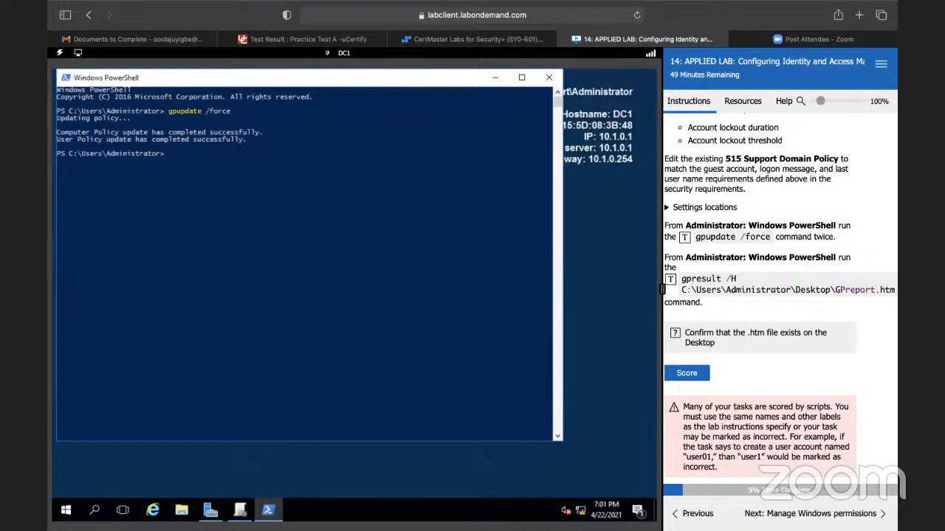
Step: Run gpresult /H C:\Users\Administrator\Desktop\GPreport.htm in PowerShell to generate the Group Policy report
left_click(671, 279)
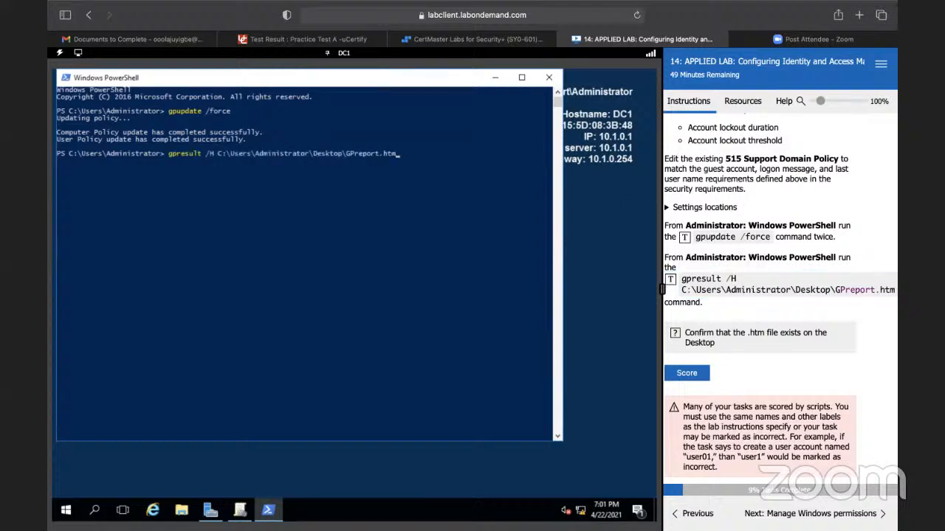
key("Return")
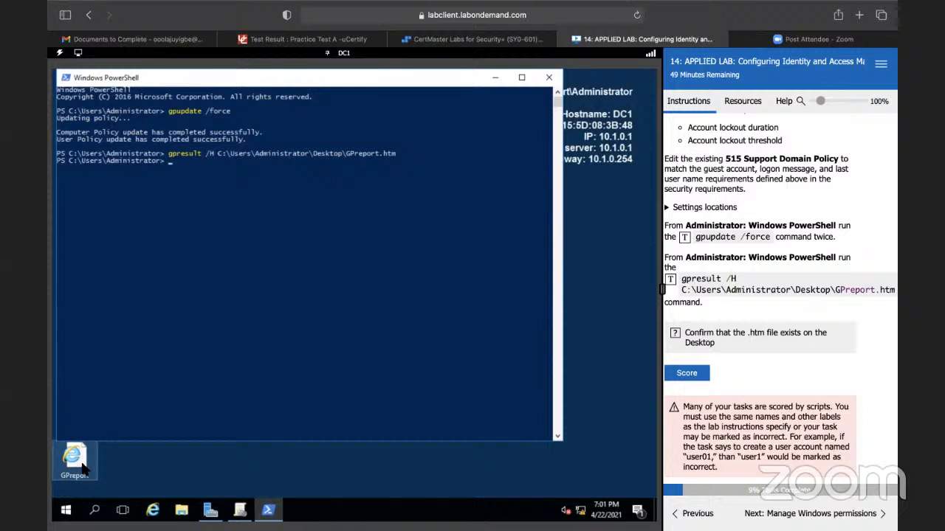
Step: Mark tasks 7 and 8 complete and score the check for the .htm file on the Desktop
scroll(780, 298, "up", 1)
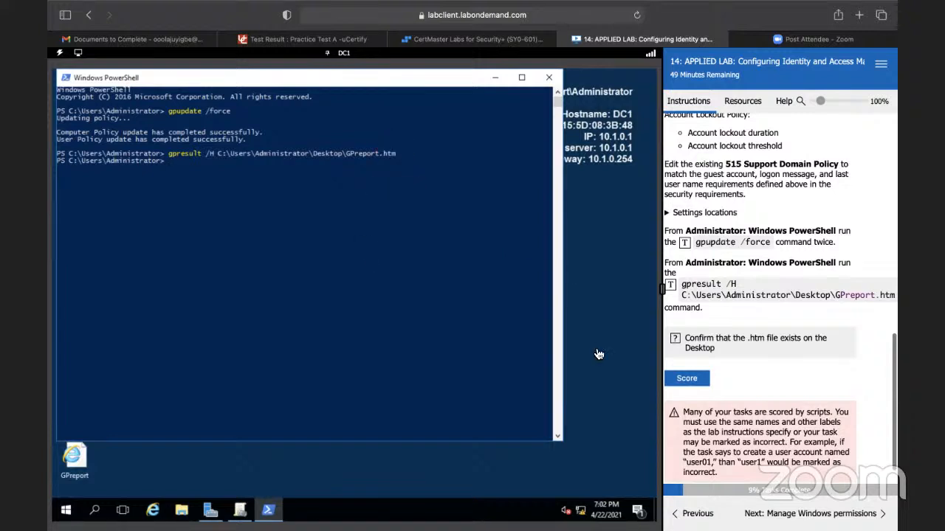
scroll(731, 414, "down", 1)
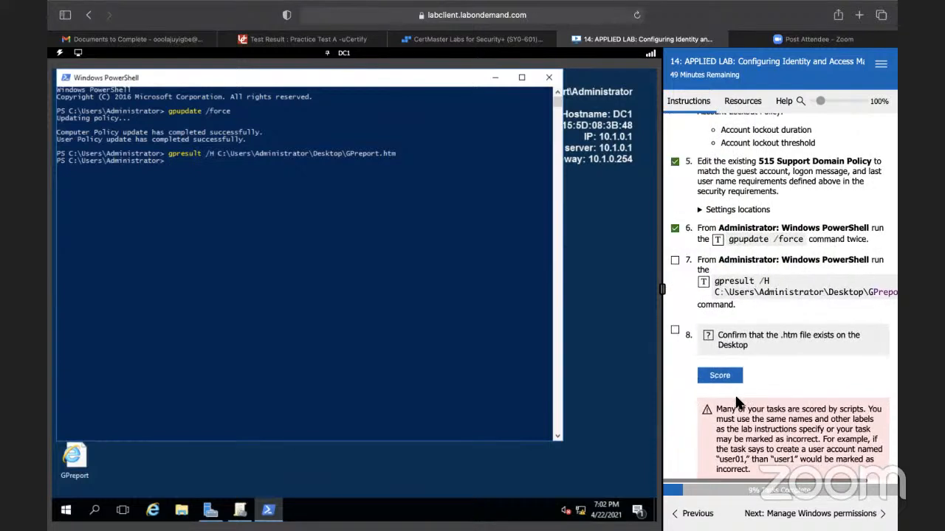
left_click(226, 194)
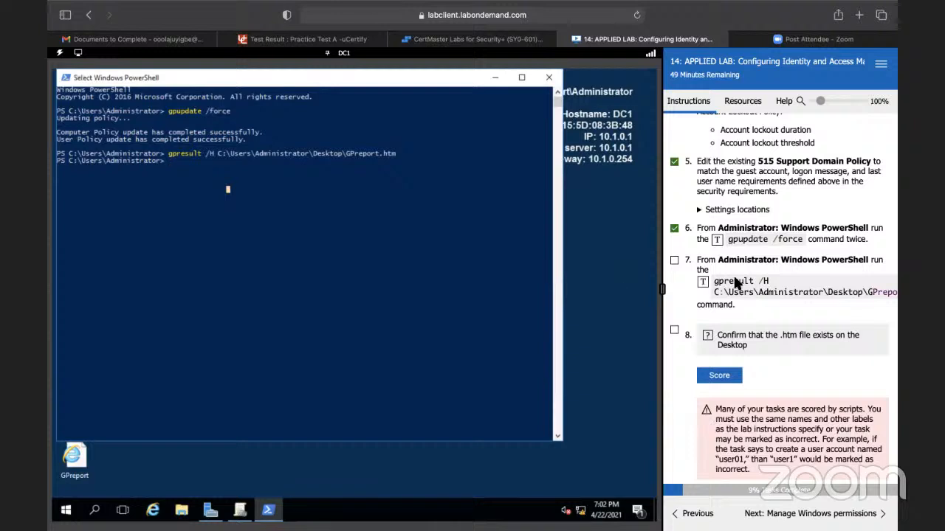
left_click(674, 258)
left_click(674, 332)
left_click(727, 378)
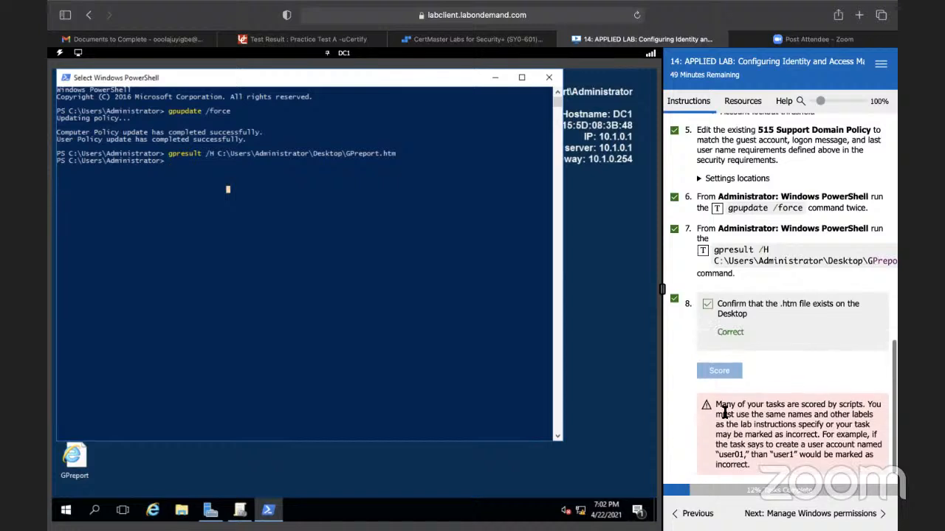
Step: Mark task 9 complete, close PowerShell, and advance the lab instructions to the Manage Windows permissions section
left_click(674, 464)
left_click(549, 77)
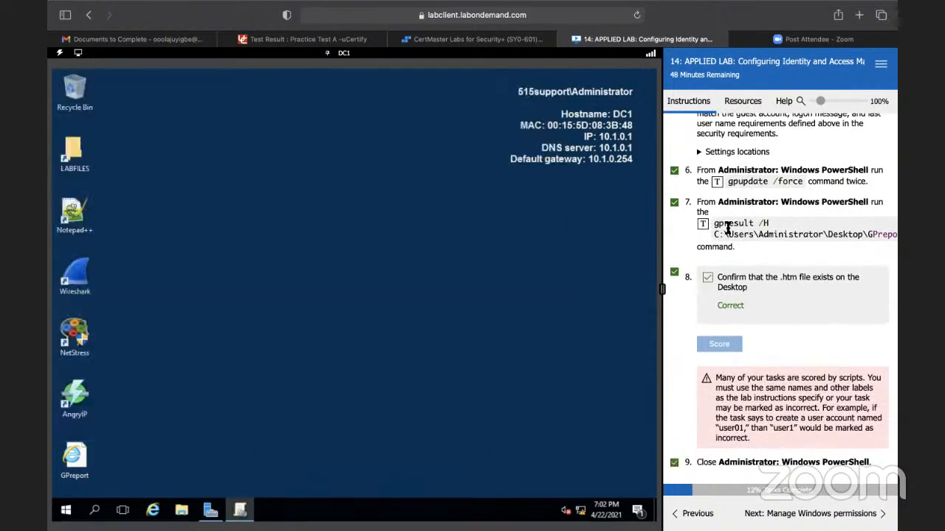
scroll(729, 230, "up", 5)
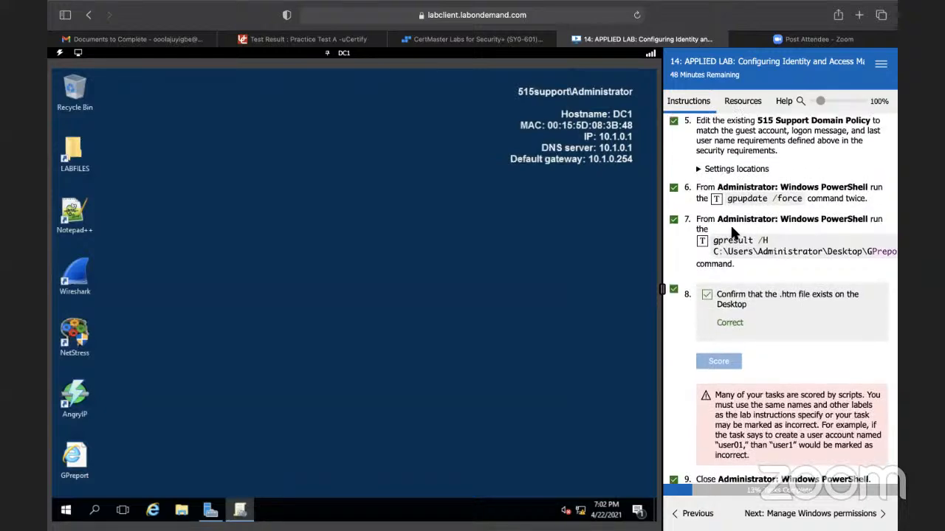
scroll(732, 233, "up", 4)
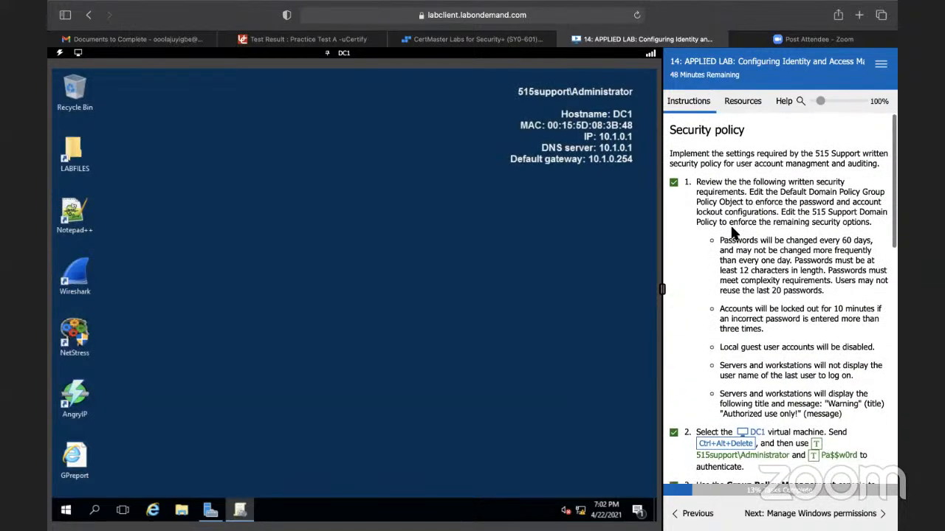
scroll(733, 233, "down", 9)
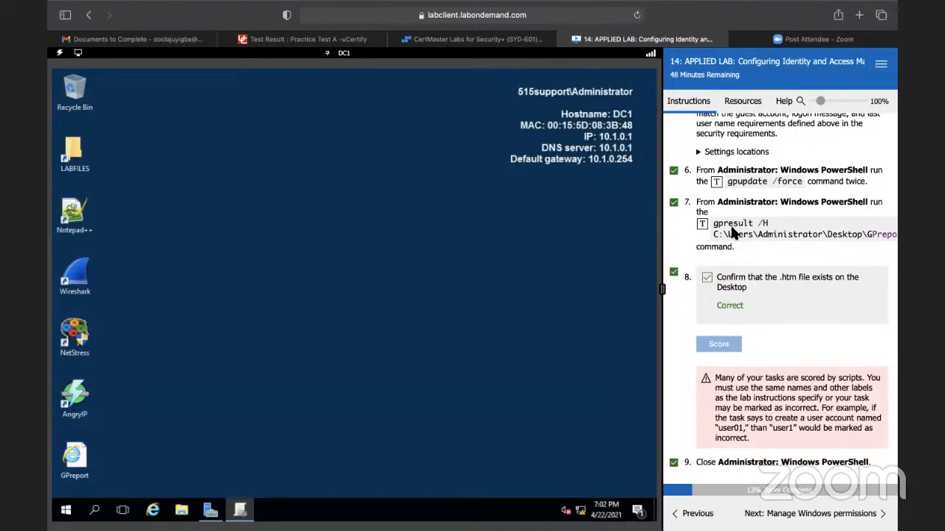
left_click(802, 514)
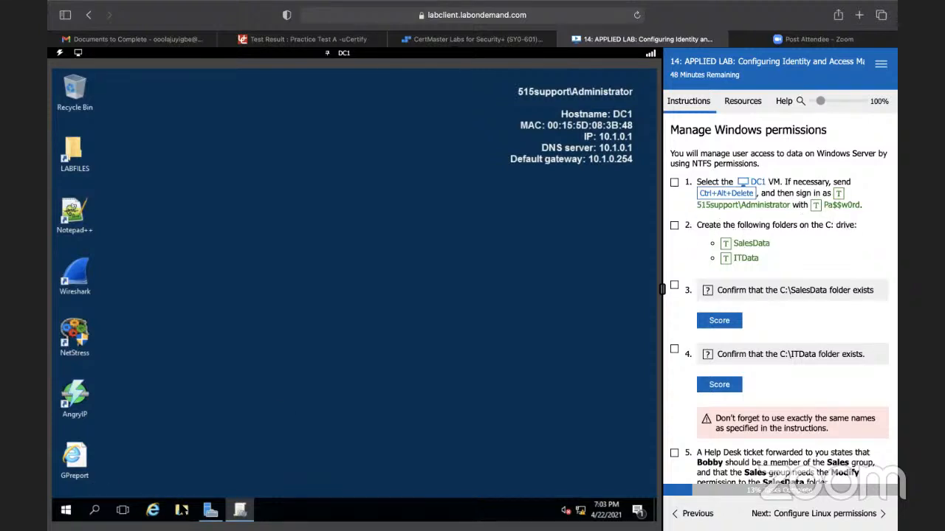
Step: Create a folder named SalesData at the root of the C: drive in File Explorer
left_click(182, 510)
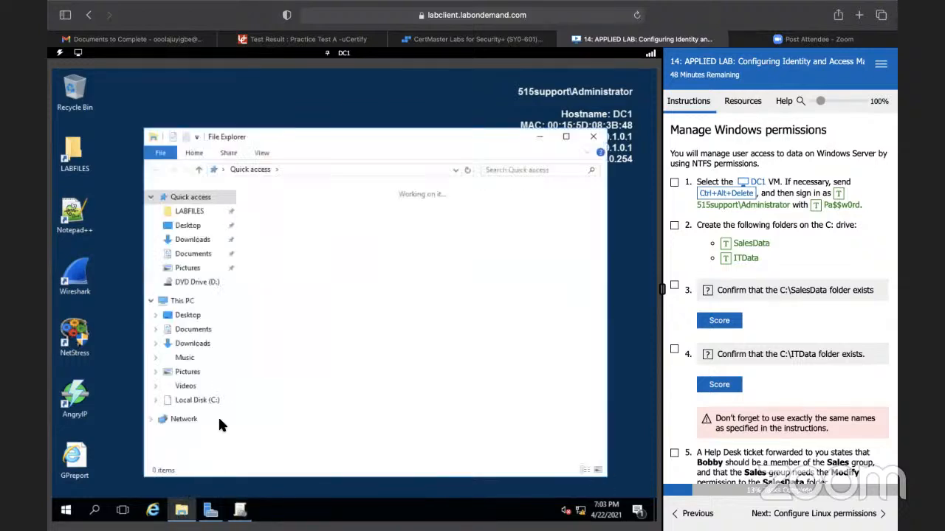
left_click(201, 402)
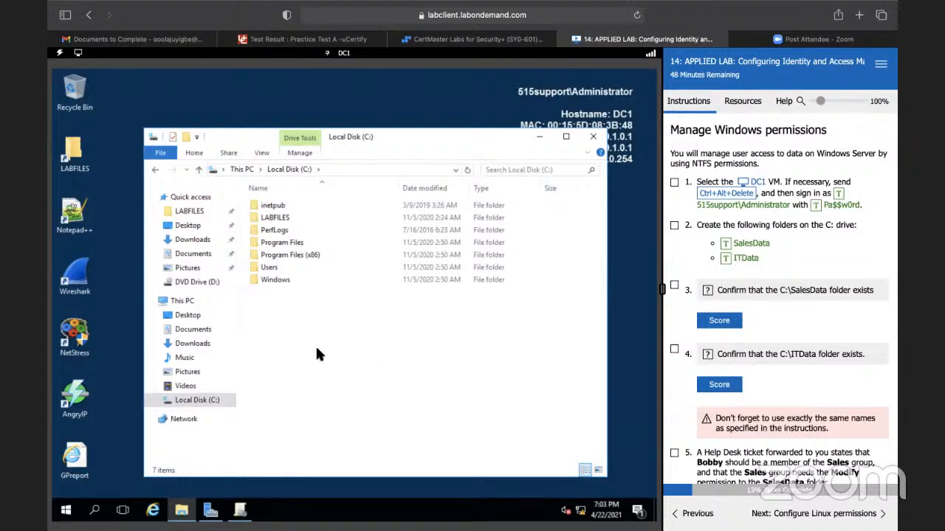
right_click(284, 302)
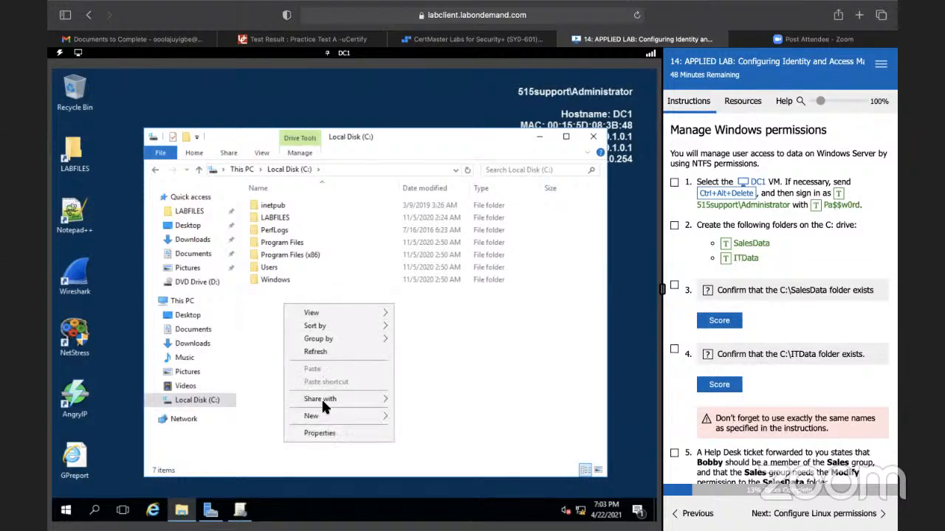
left_click(414, 417)
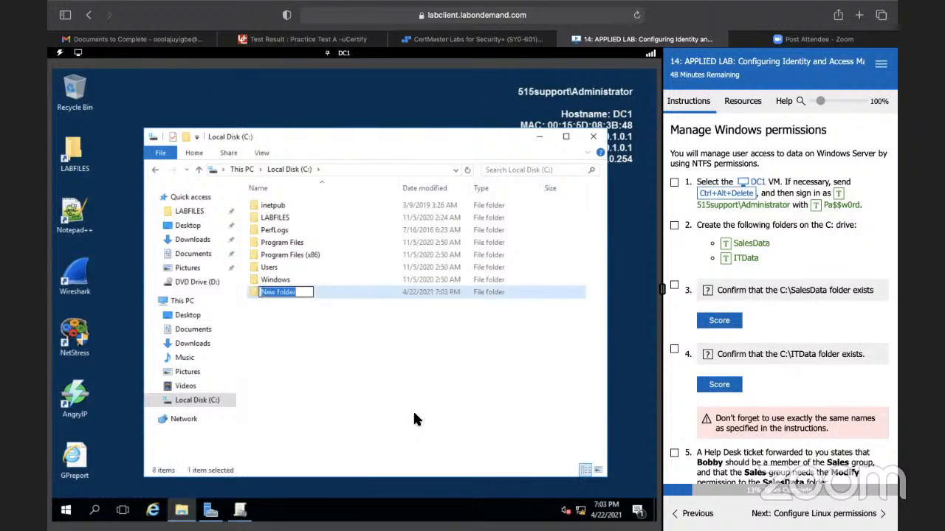
left_click(744, 244)
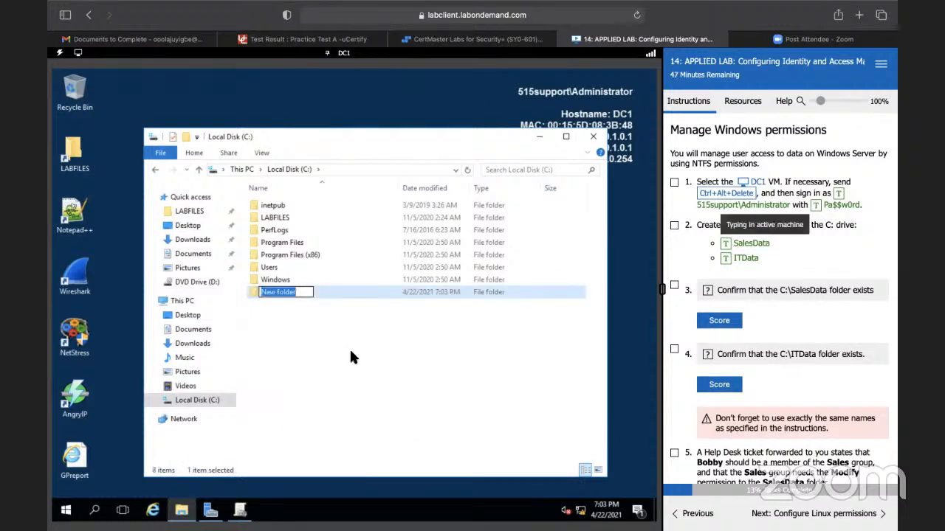
left_click(304, 342)
Step: Create a second folder named ITData at the root of the C: drive
right_click(283, 323)
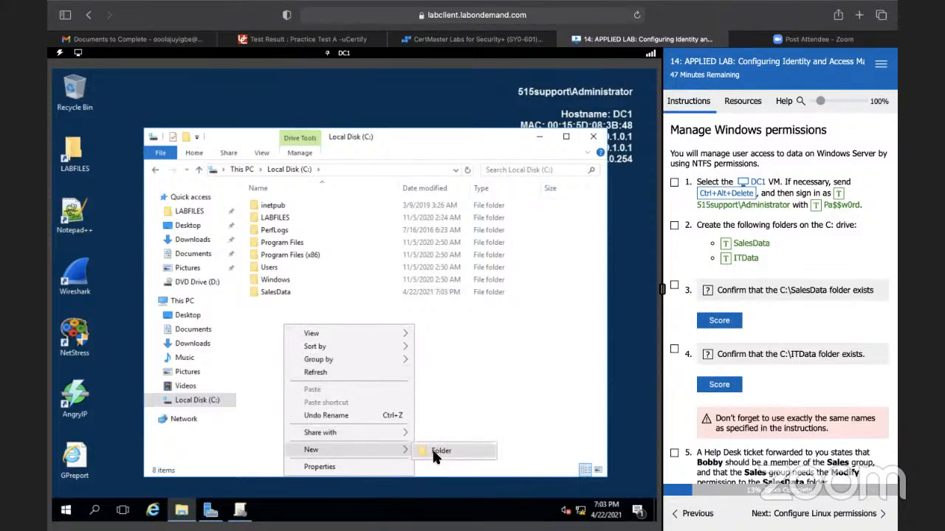
left_click(472, 422)
key("ctrl+shift+n")
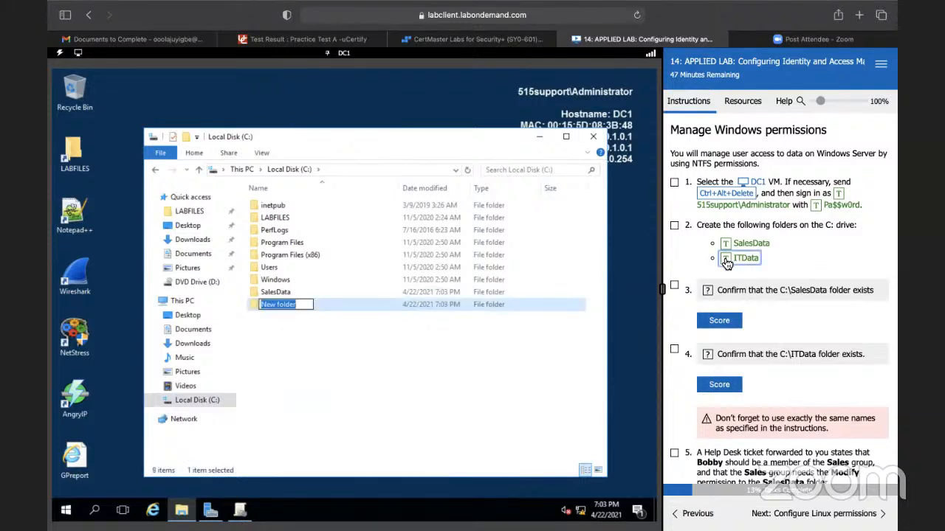
left_click(727, 260)
key("Return")
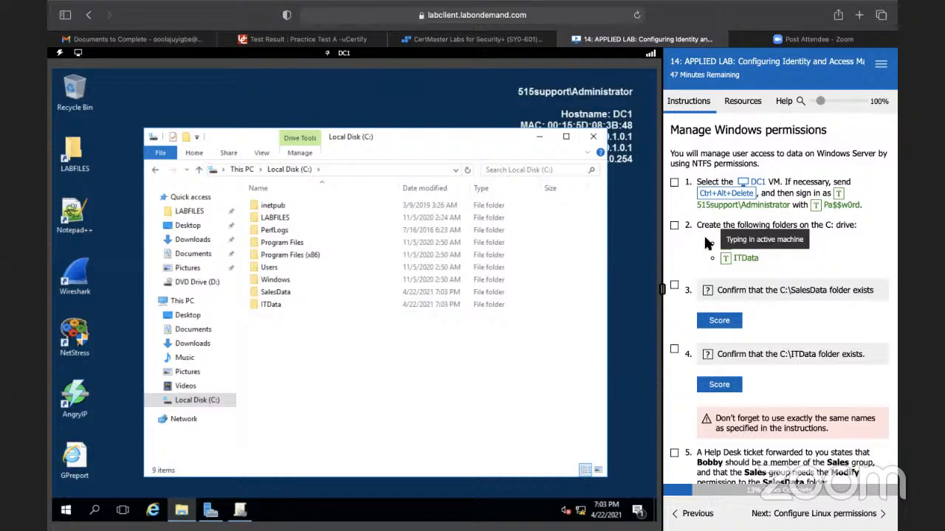
Step: Mark tasks 1 to 5 complete and score the checks that the C:\SalesData and C:\ITData folders exist
left_click(674, 182)
left_click(674, 225)
left_click(674, 285)
left_click(718, 320)
scroll(720, 299, "down", 2)
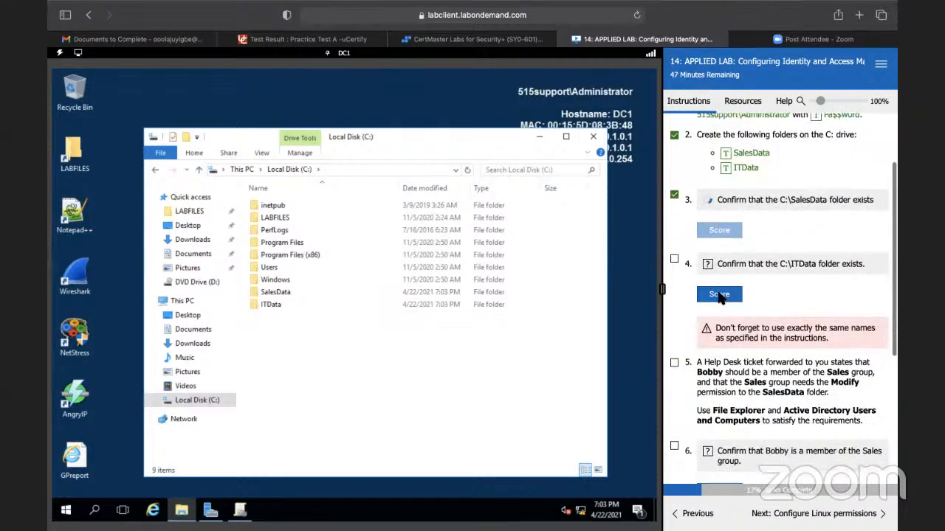
left_click(719, 295)
left_click(674, 259)
scroll(710, 273, "down", 2)
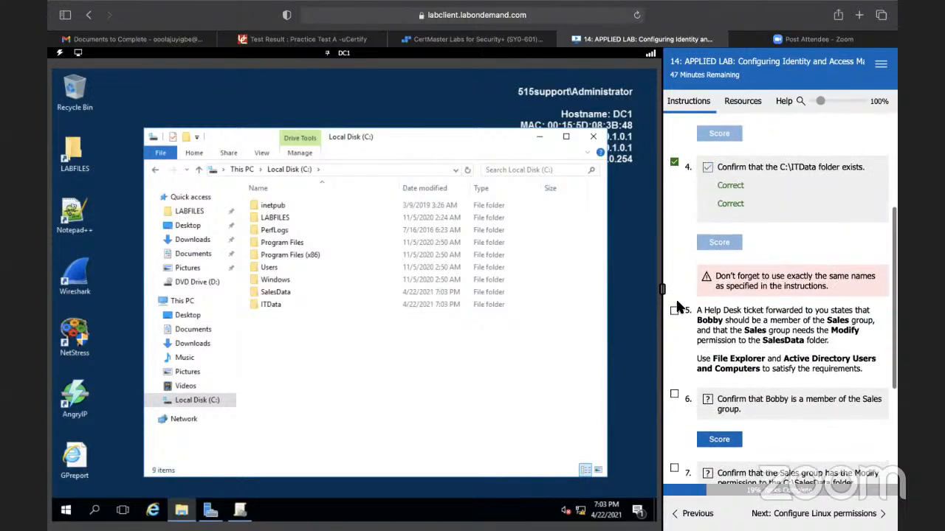
left_click(673, 310)
scroll(723, 329, "down", 2)
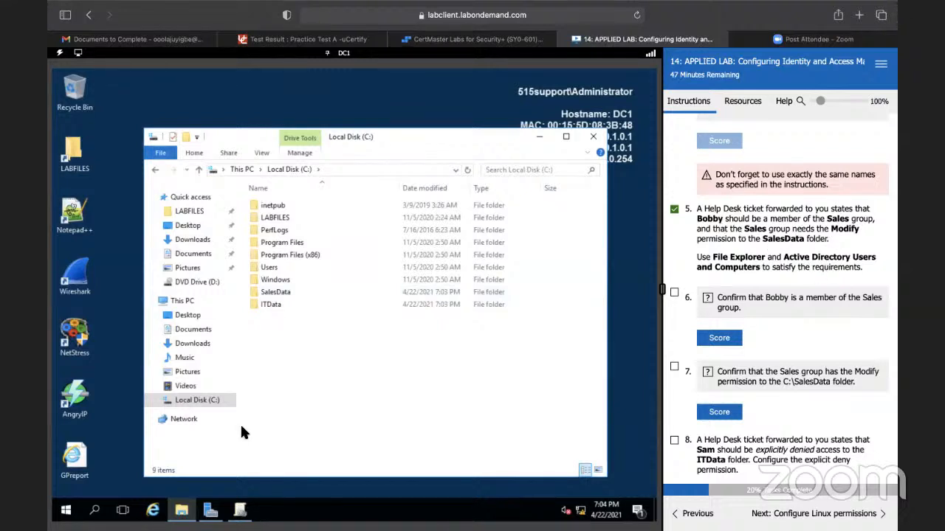
Step: Open Active Directory Users and Computers from Server Manager and display the Users container of corp.515support.com
left_click(240, 510)
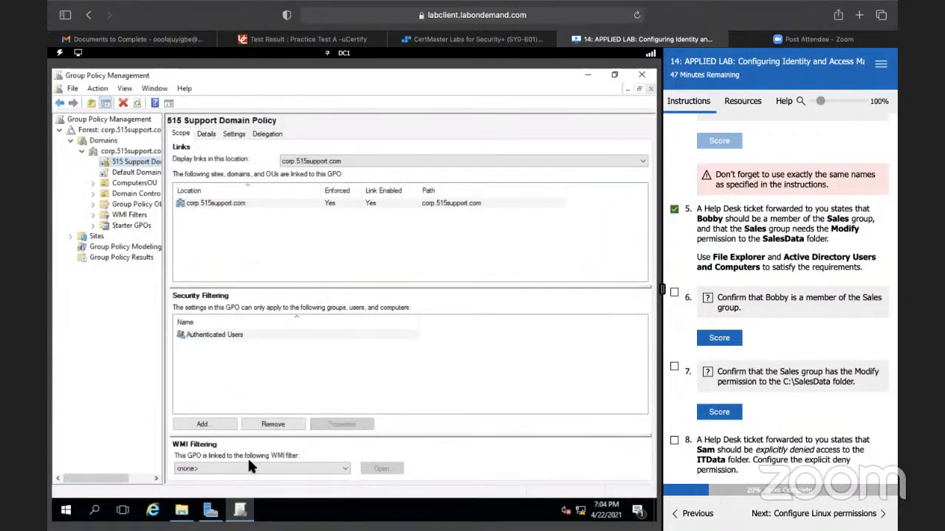
left_click(210, 510)
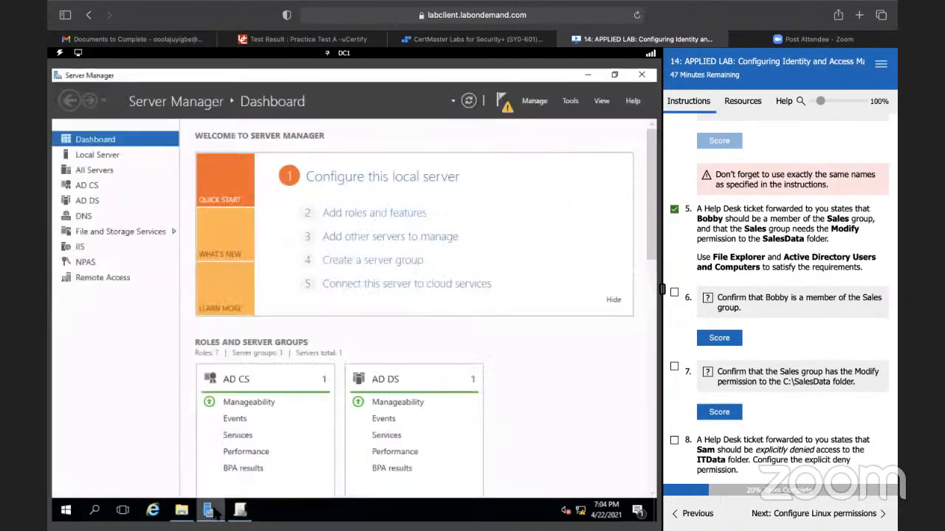
left_click(571, 101)
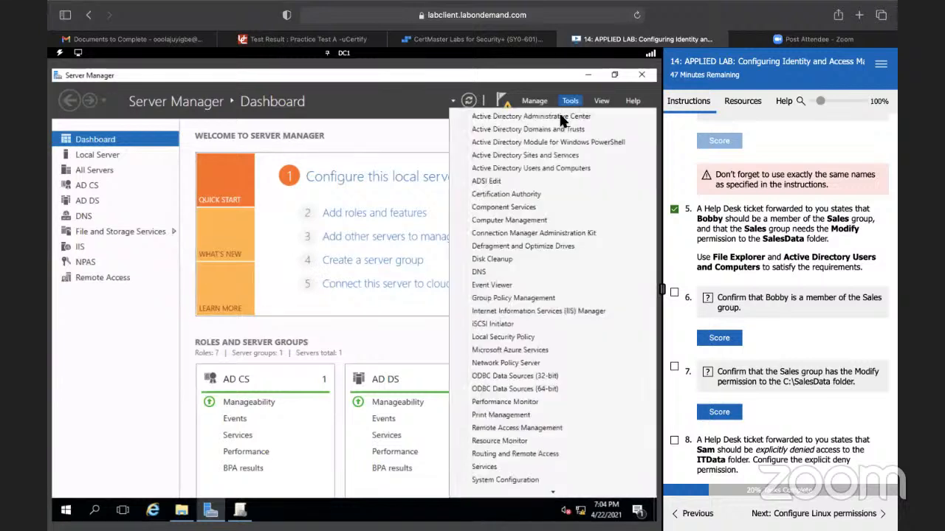
left_click(525, 168)
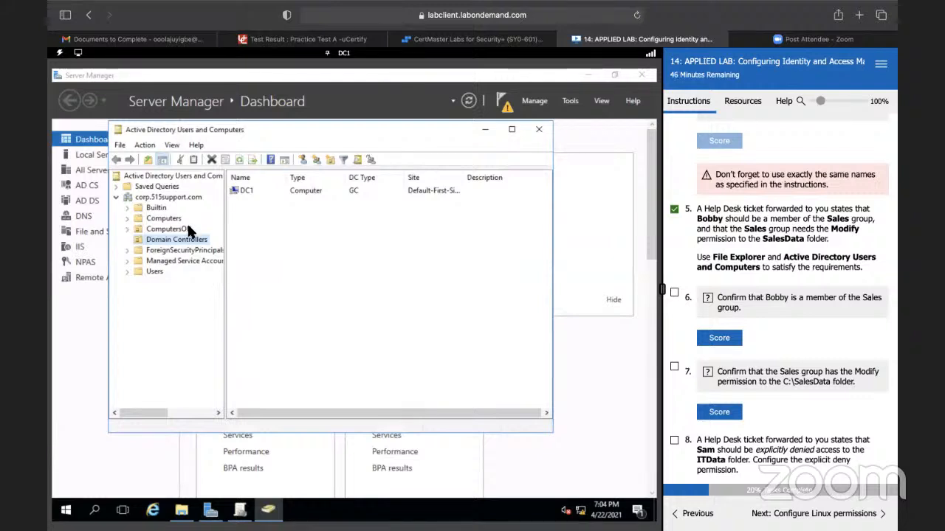
left_click(155, 272)
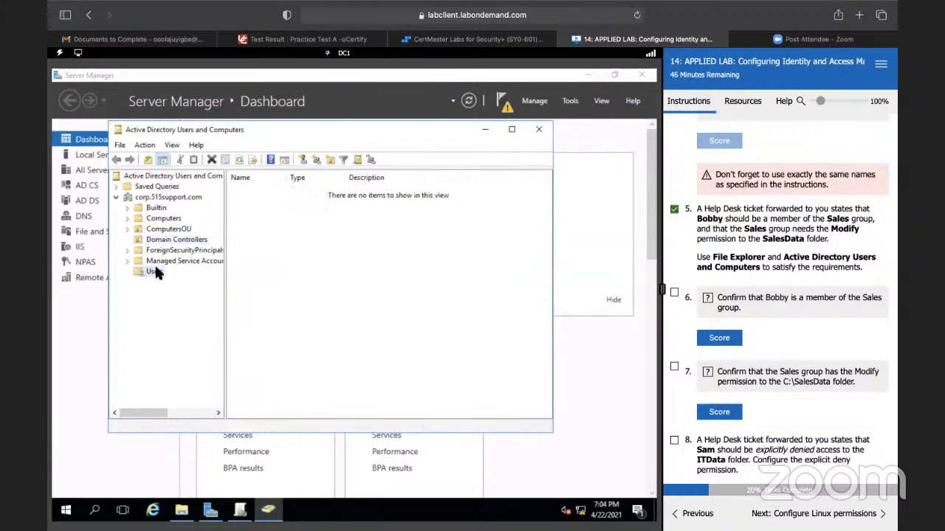
Step: Add the user account named in task 5 to the members of the Sales group in the Users container
scroll(256, 296, "down", 3)
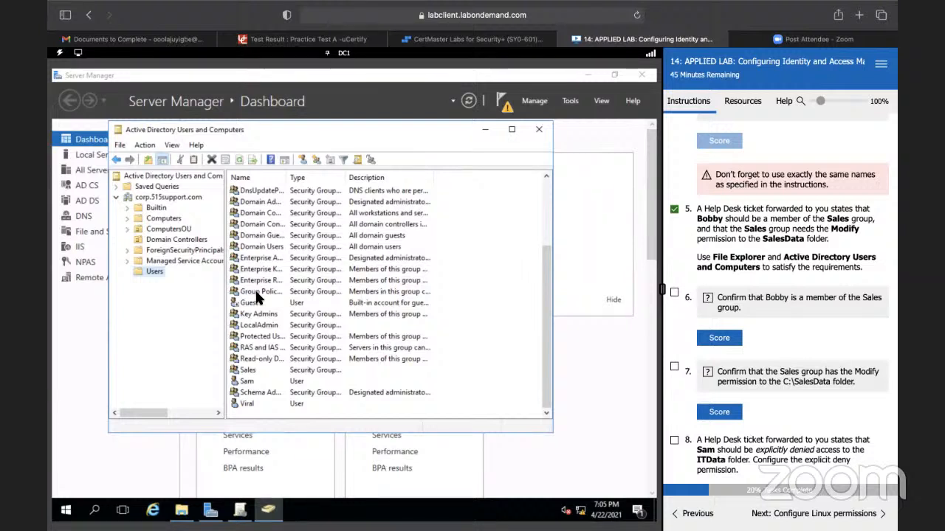
left_click(250, 373)
right_click(250, 374)
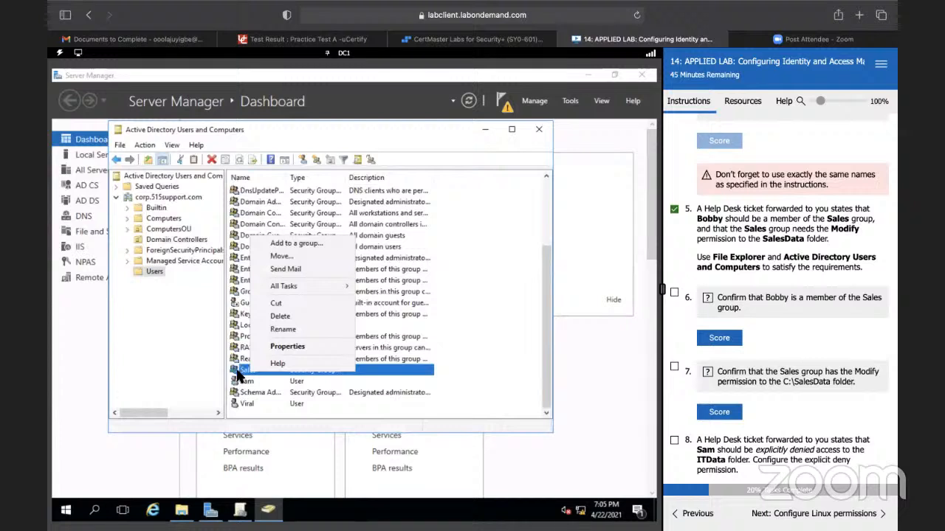
double_click(241, 371)
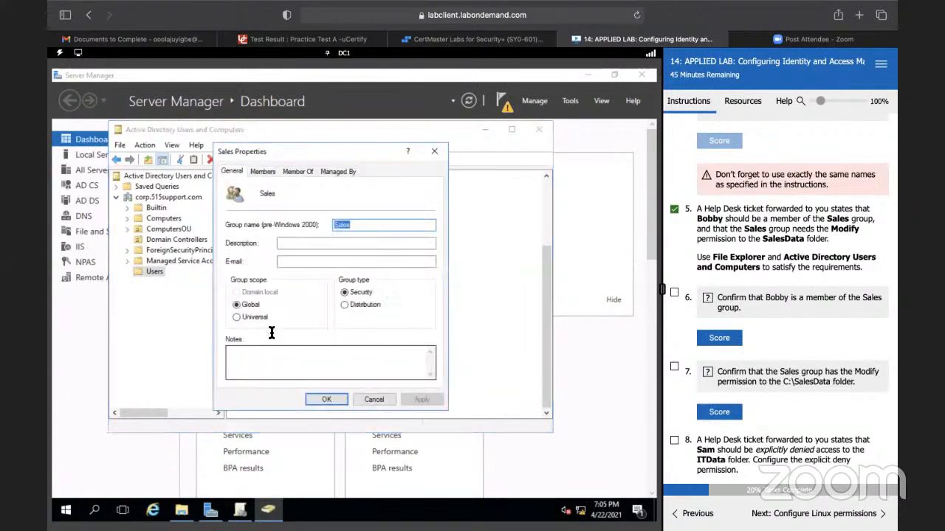
left_click(263, 172)
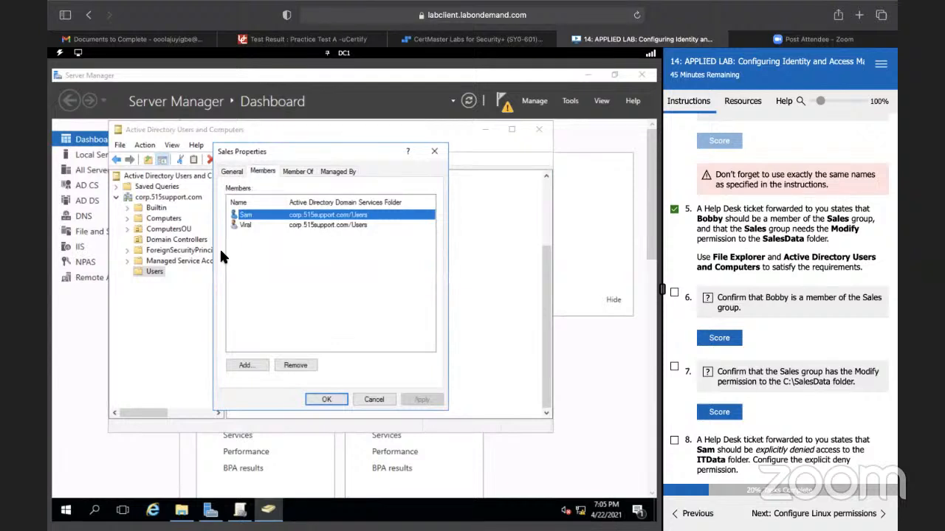
left_click(249, 365)
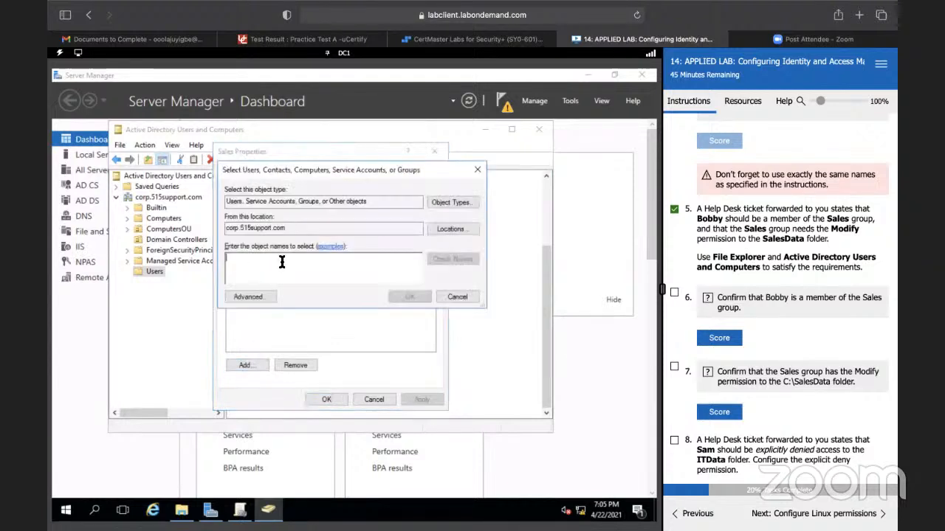
type("Bobby")
left_click(452, 258)
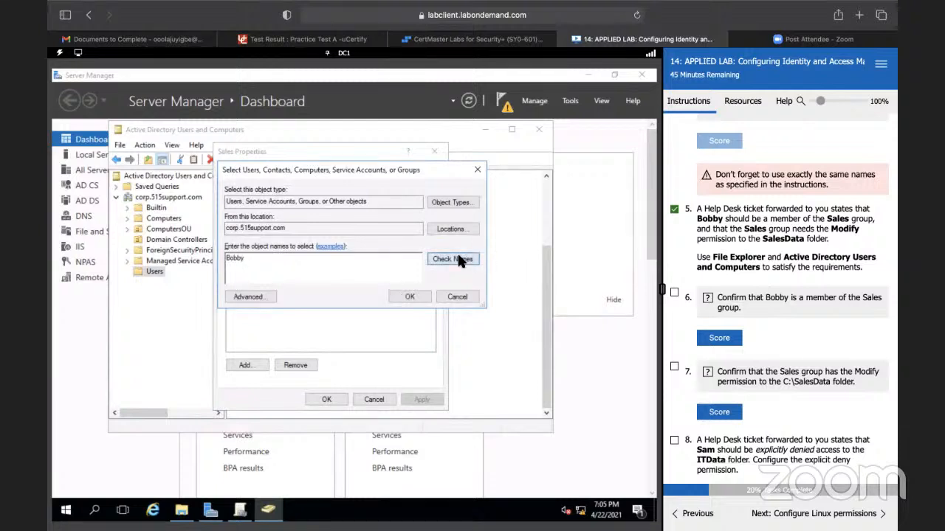
left_click(408, 295)
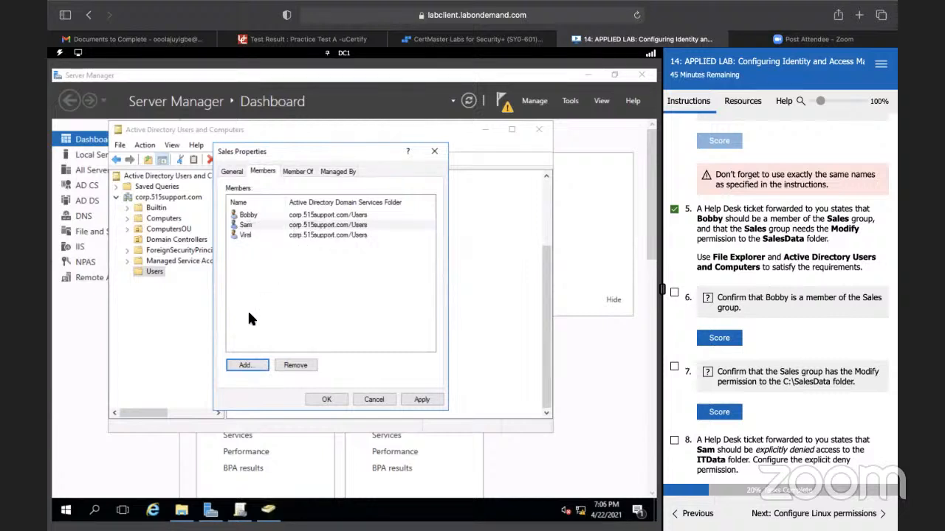
left_click(325, 396)
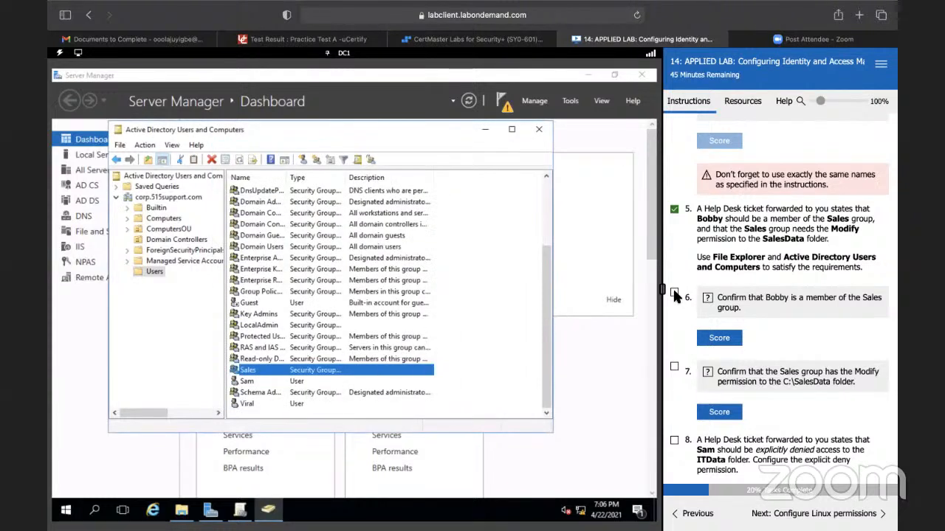
Step: Score the lab's Sales group membership check and mark tasks 6 and 7 complete
left_click(719, 338)
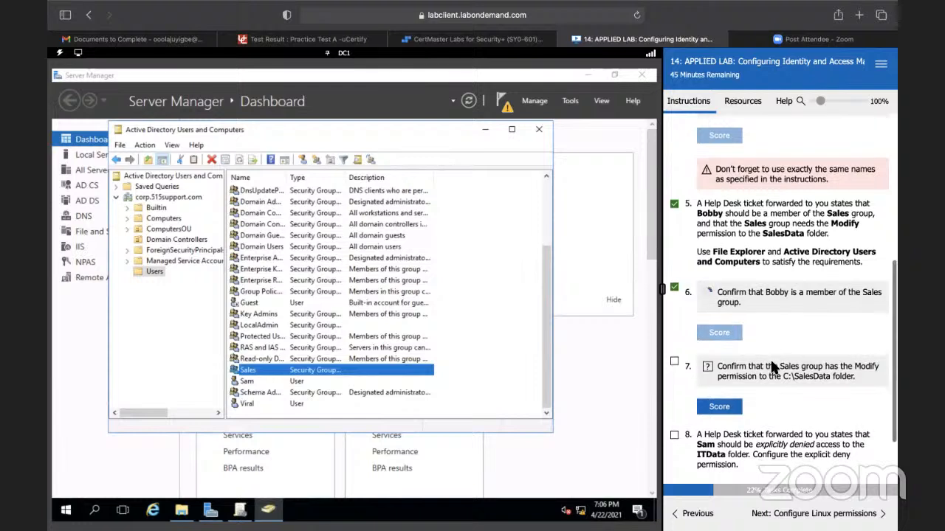
scroll(773, 366, "down", 2)
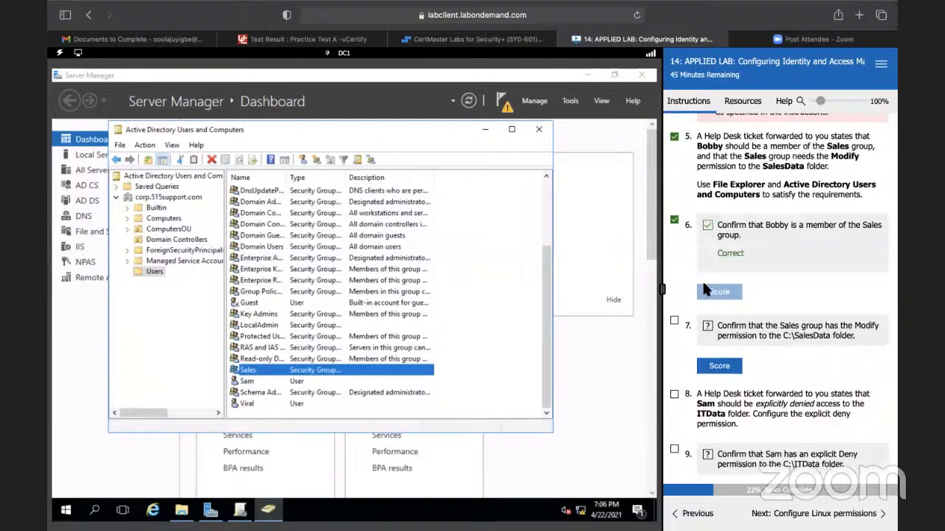
left_click(674, 322)
Step: Add the Sales group to the security permissions of the C:\SalesData folder in File Explorer
left_click(182, 511)
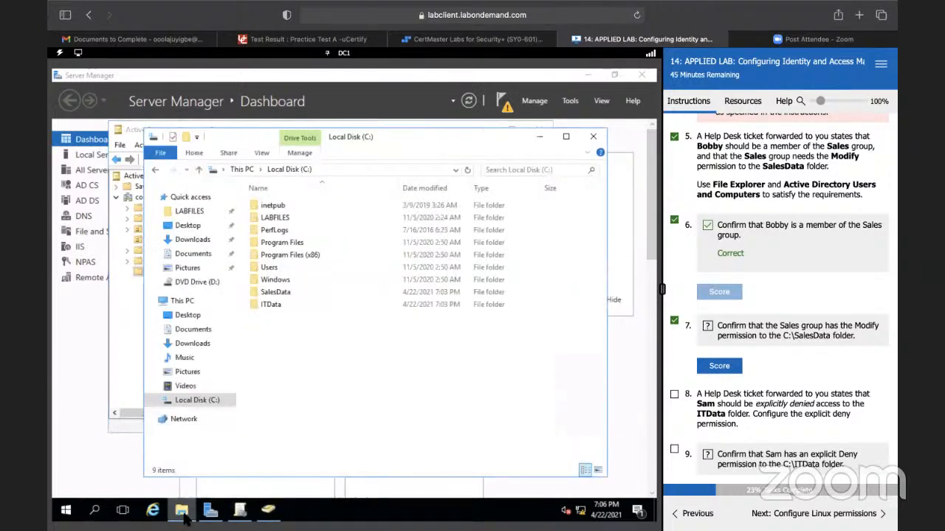
left_click(272, 294)
right_click(271, 293)
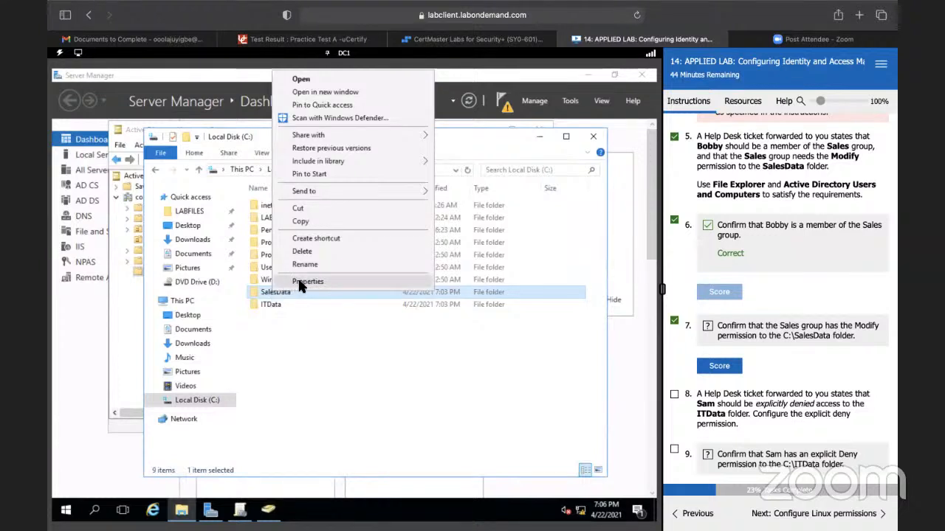
left_click(302, 283)
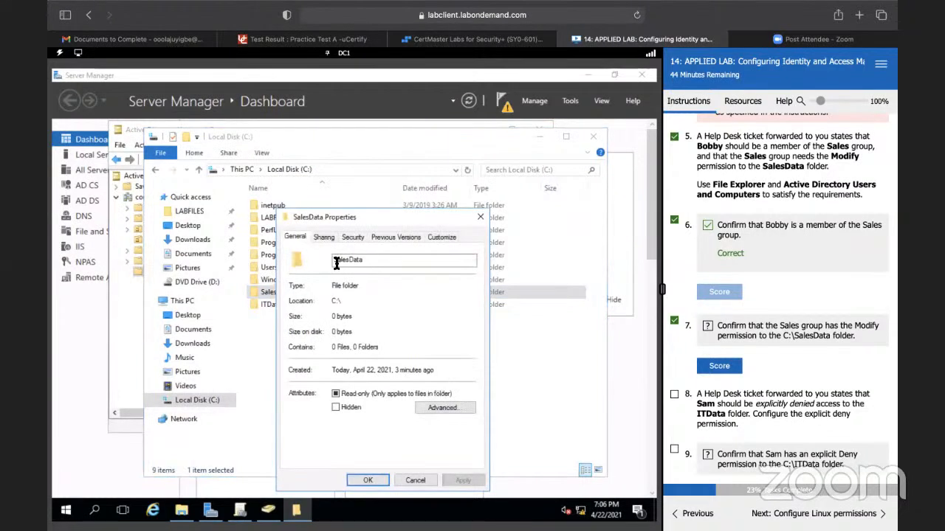
left_click(356, 238)
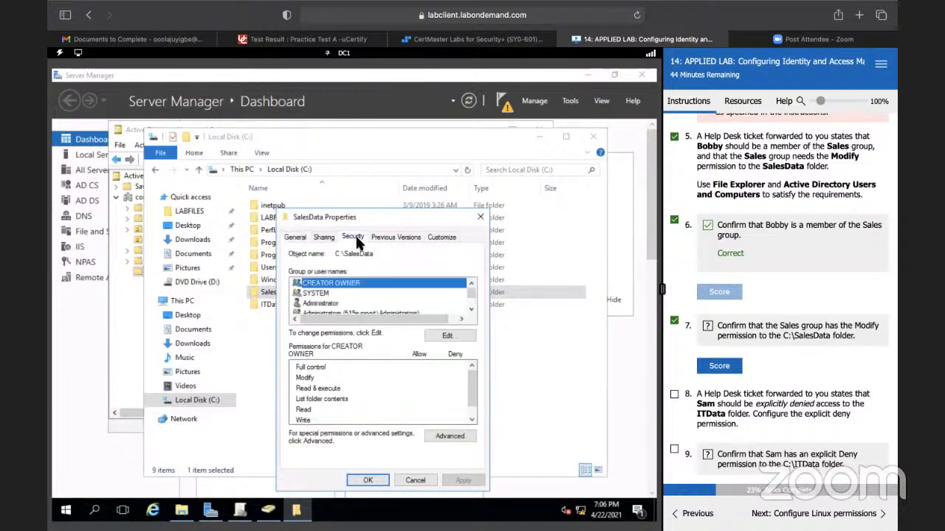
left_click(443, 335)
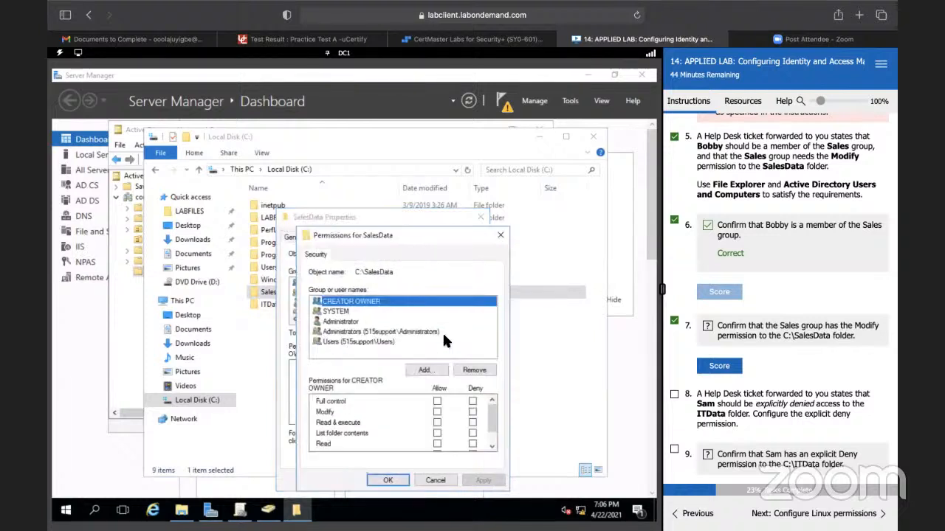
left_click(424, 372)
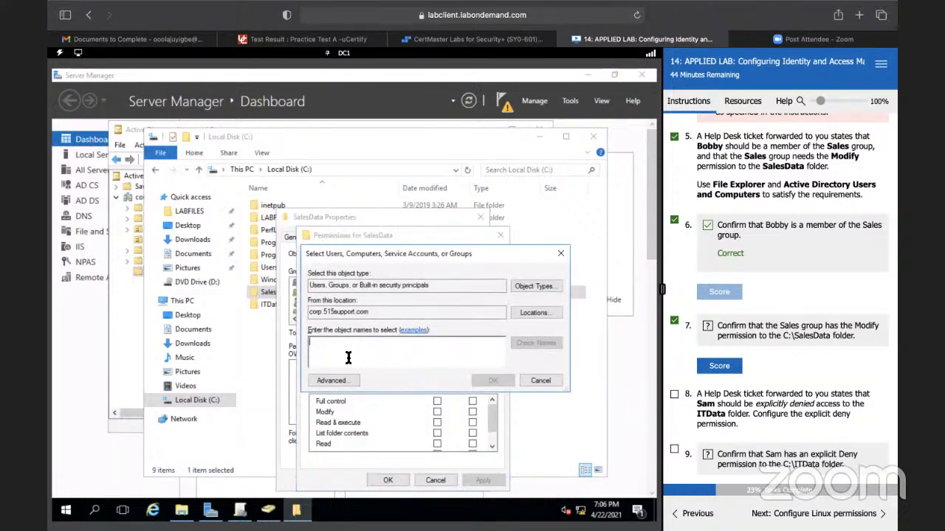
type("Sales")
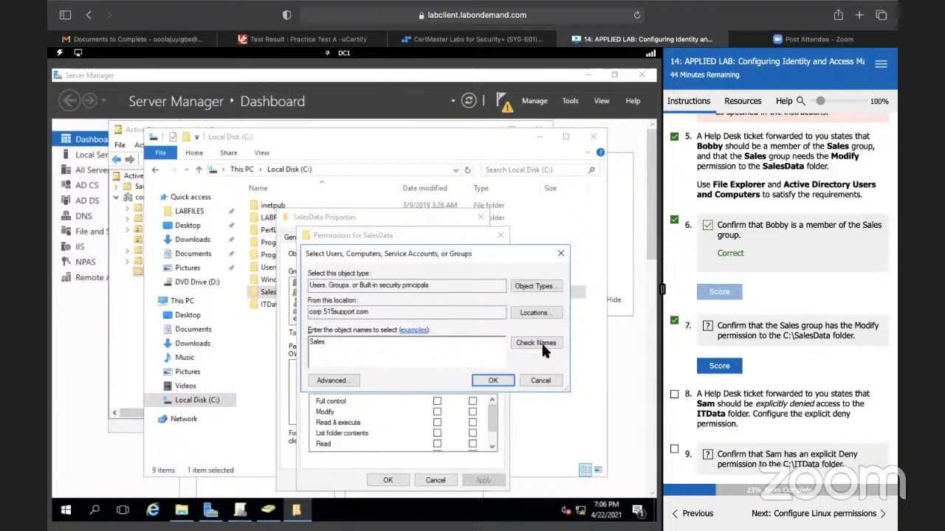
left_click(538, 341)
left_click(491, 380)
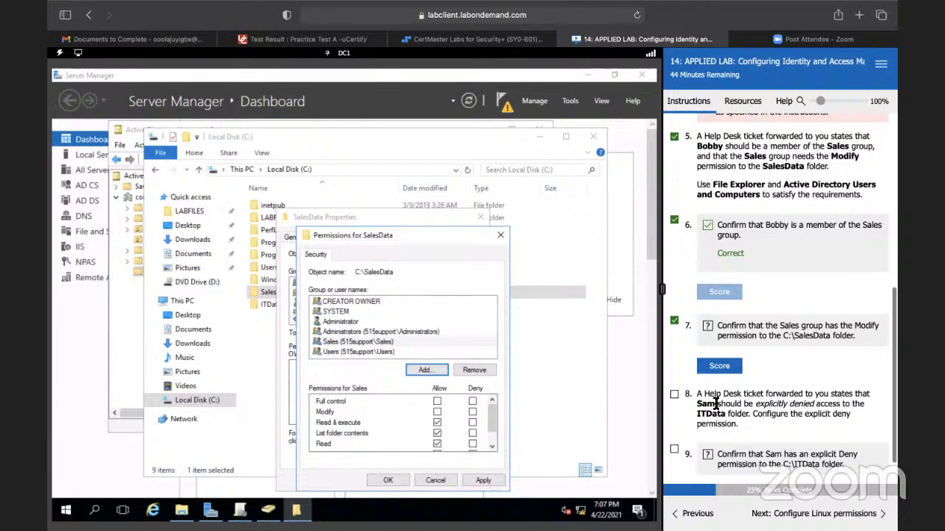
Step: Allow the Sales group the Modify permission on the SalesData folder and save the folder's properties
scroll(716, 404, "down", 1)
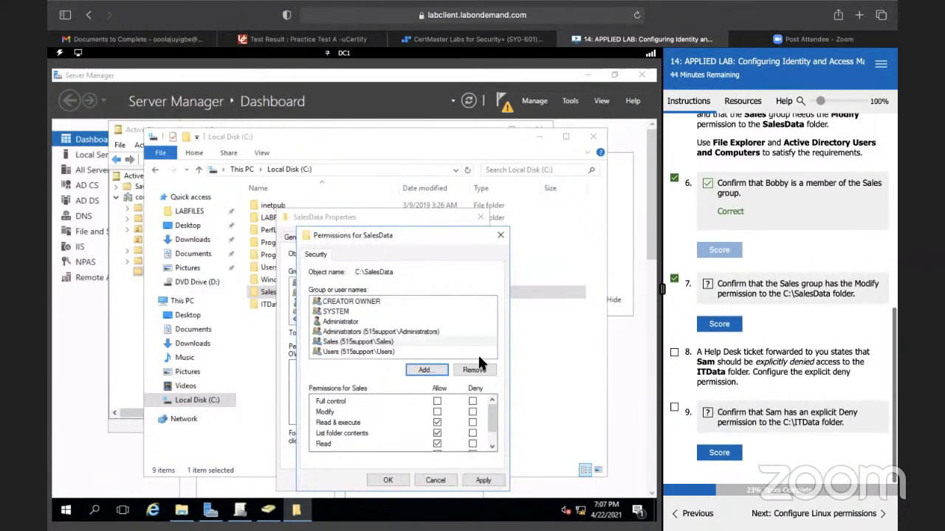
left_click(346, 344)
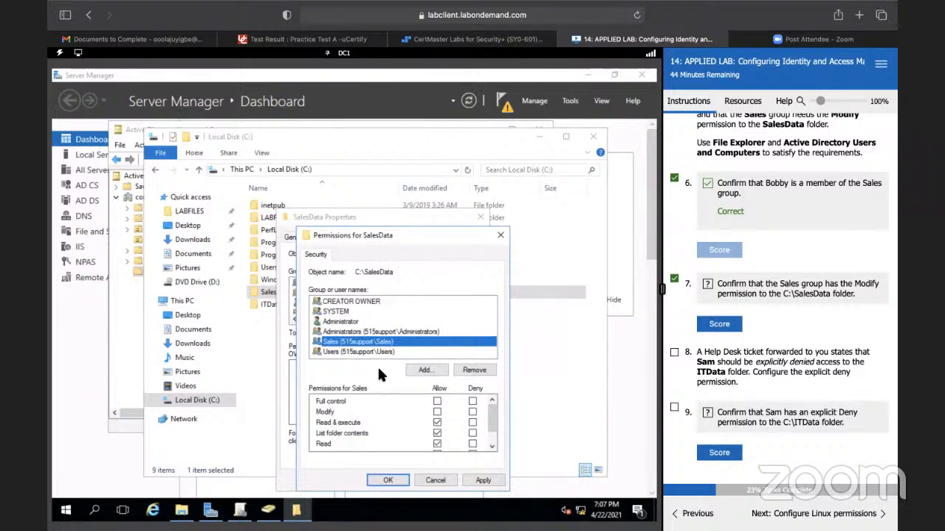
left_click(436, 411)
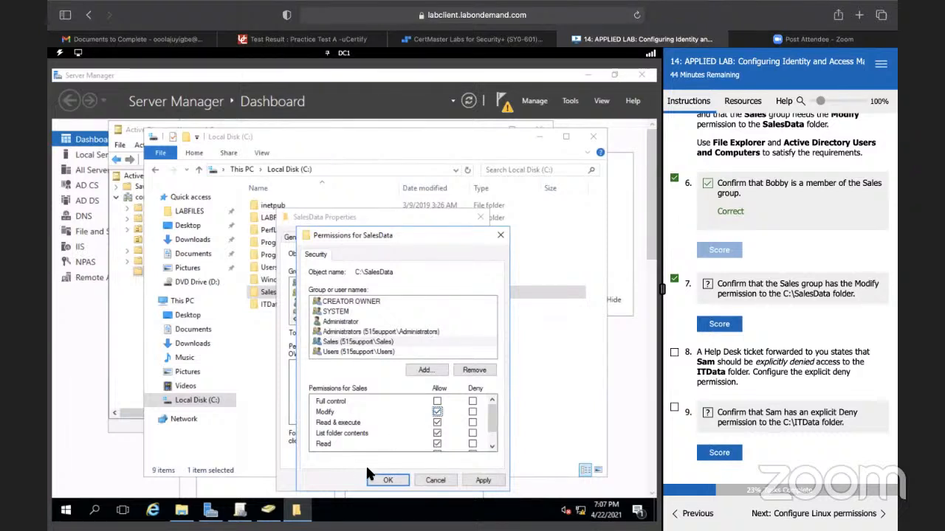
left_click(386, 481)
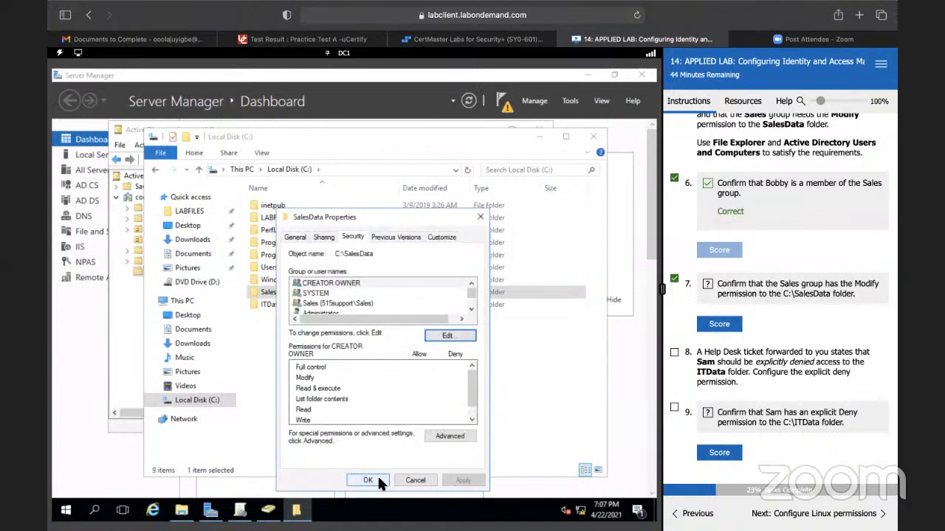
left_click(376, 479)
Step: Score the lab's check of the Modify permission on C:\SalesData and mark task 8 complete
left_click(725, 325)
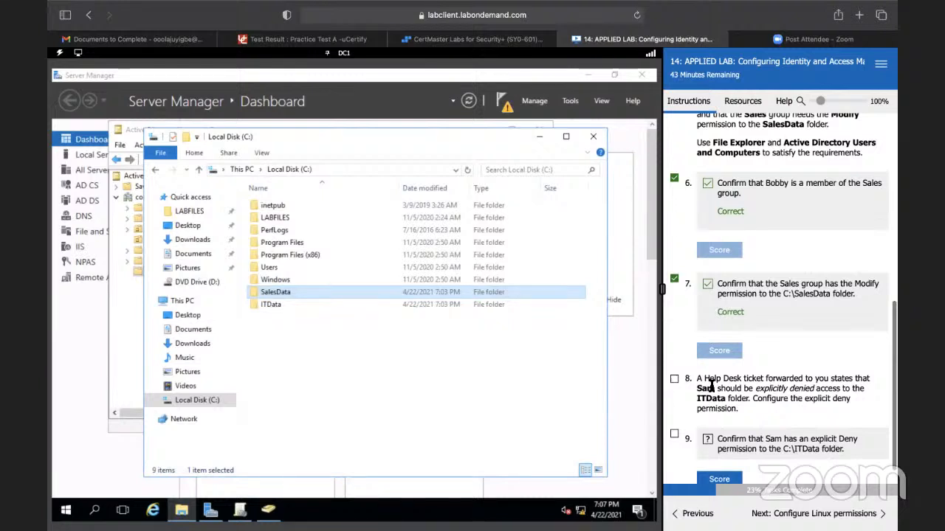
left_click(673, 380)
scroll(709, 369, "down", 1)
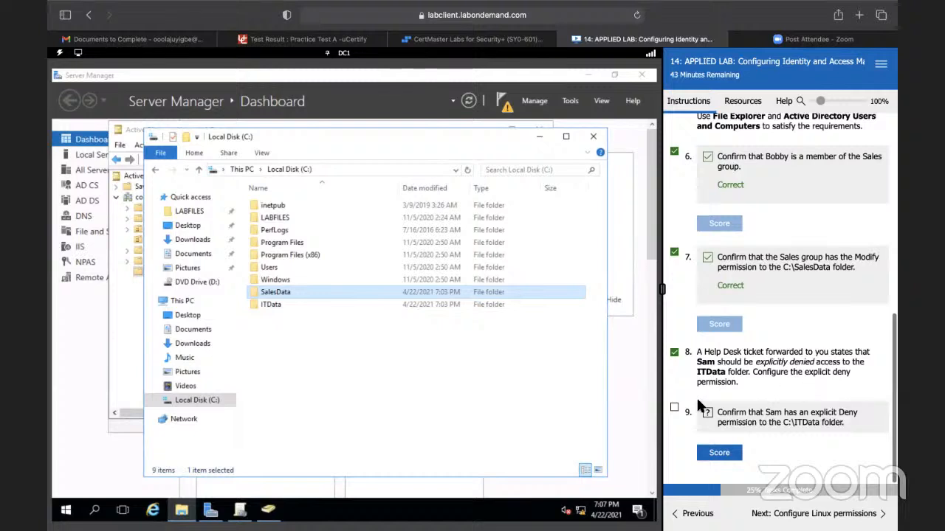
Step: Add the user account named in task 8 to the security permissions of the C:\ITData folder
left_click(273, 302)
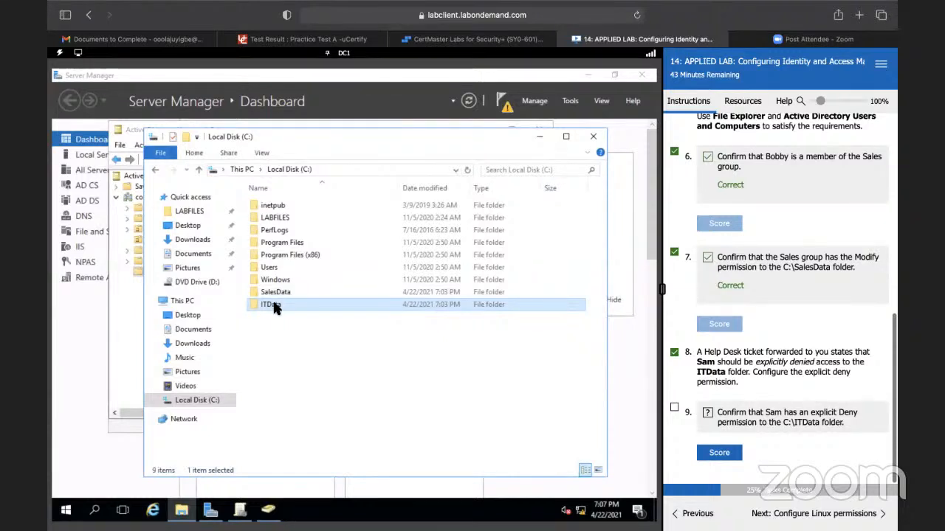
left_click(274, 303)
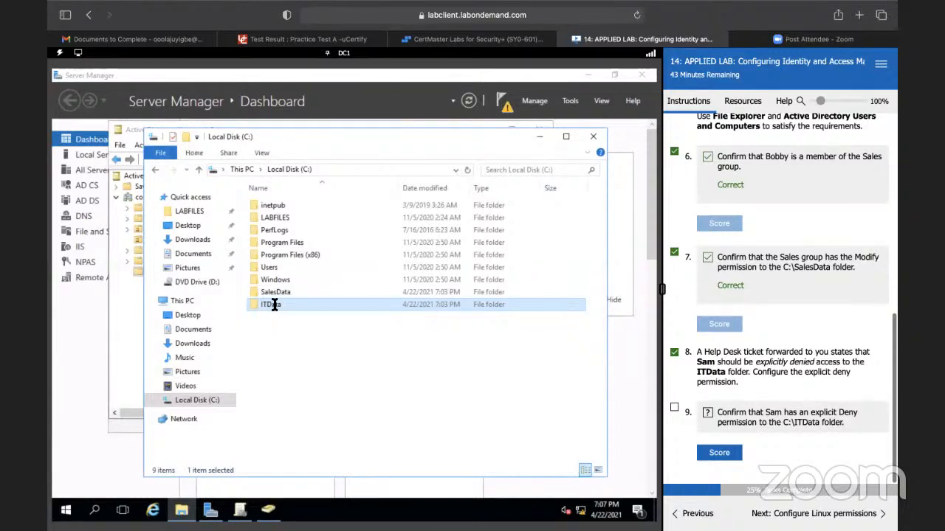
left_click(318, 331)
left_click(303, 303)
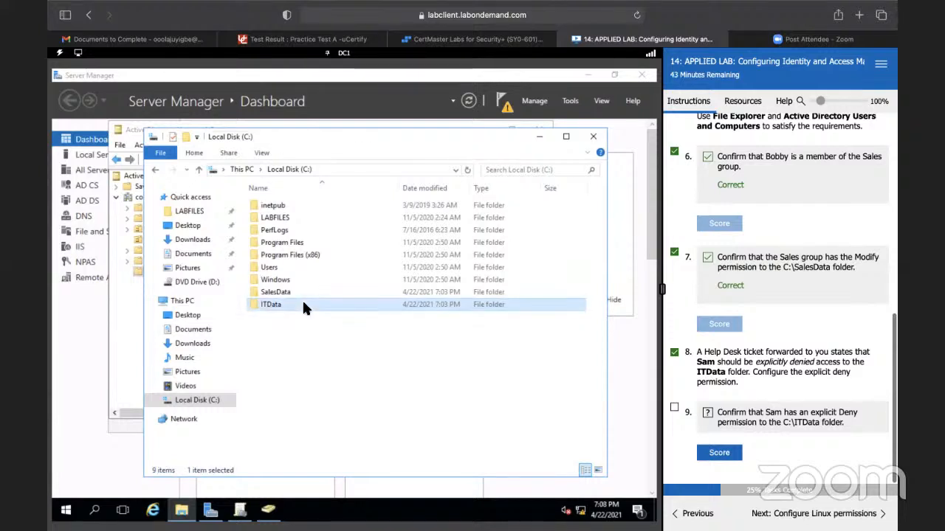
right_click(303, 305)
left_click(328, 293)
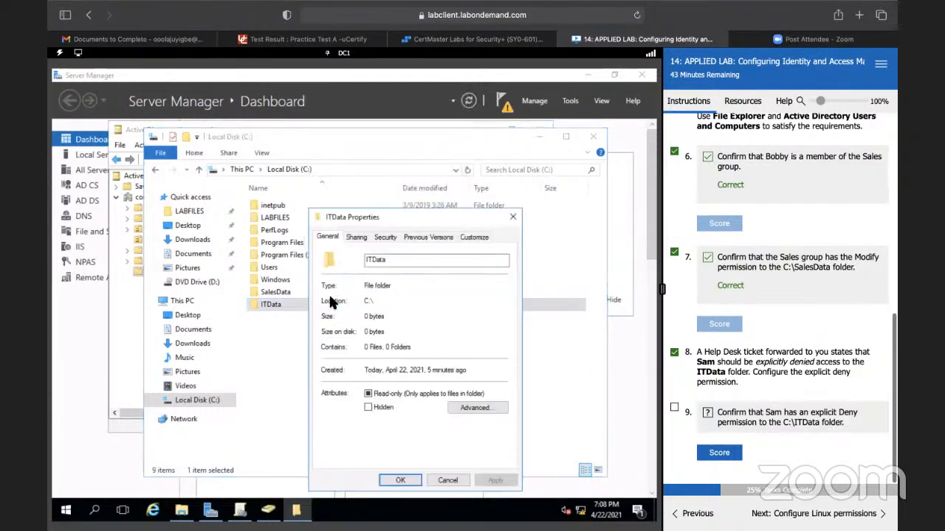
left_click(385, 238)
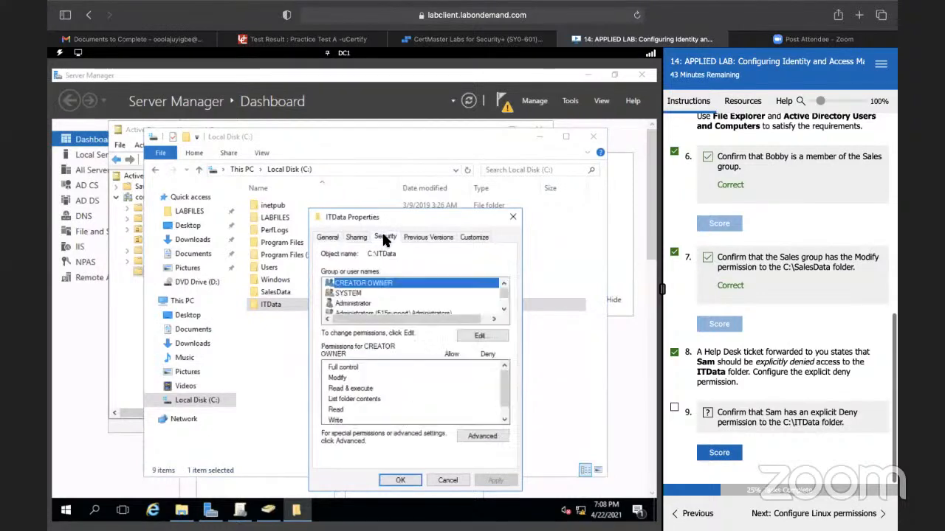
left_click(469, 327)
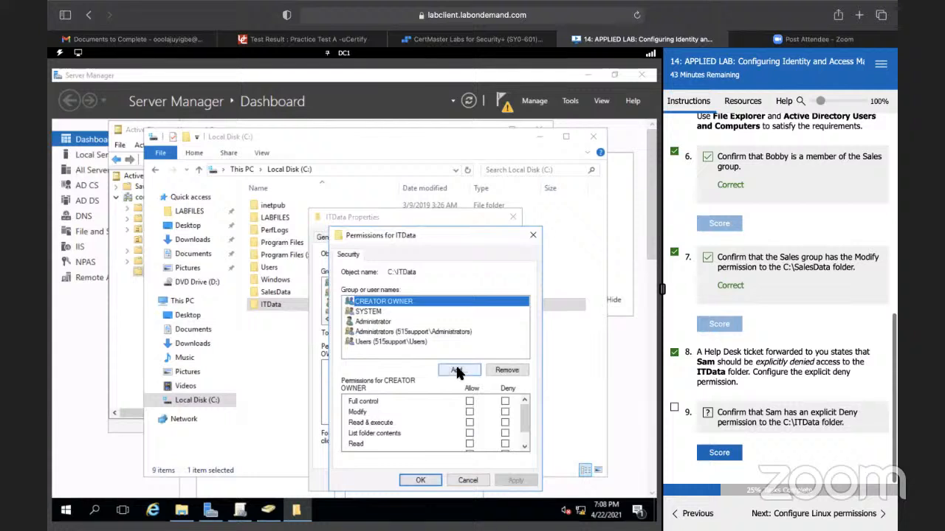
left_click(455, 364)
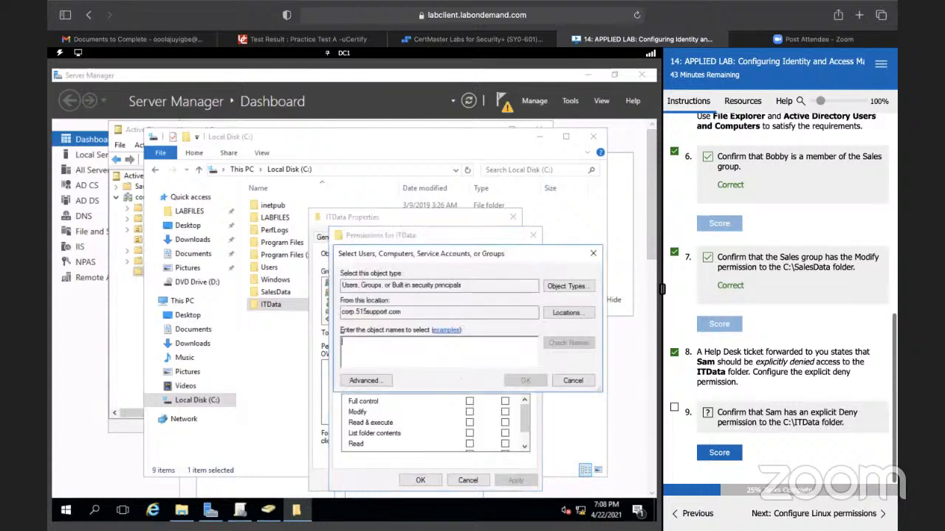
type("Sam")
left_click(566, 343)
left_click(533, 377)
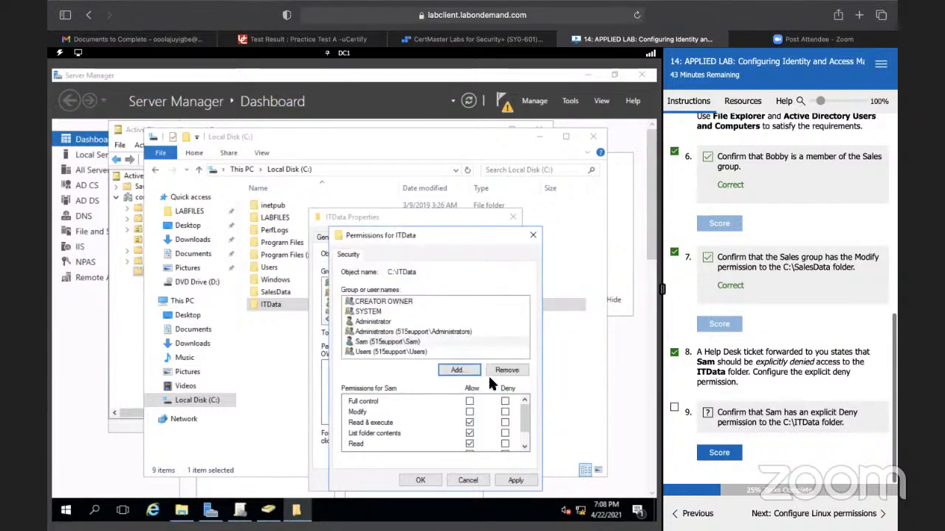
Step: Deny the added user Full control on the ITData folder, accept the deny entry and save the folder's properties
left_click(395, 344)
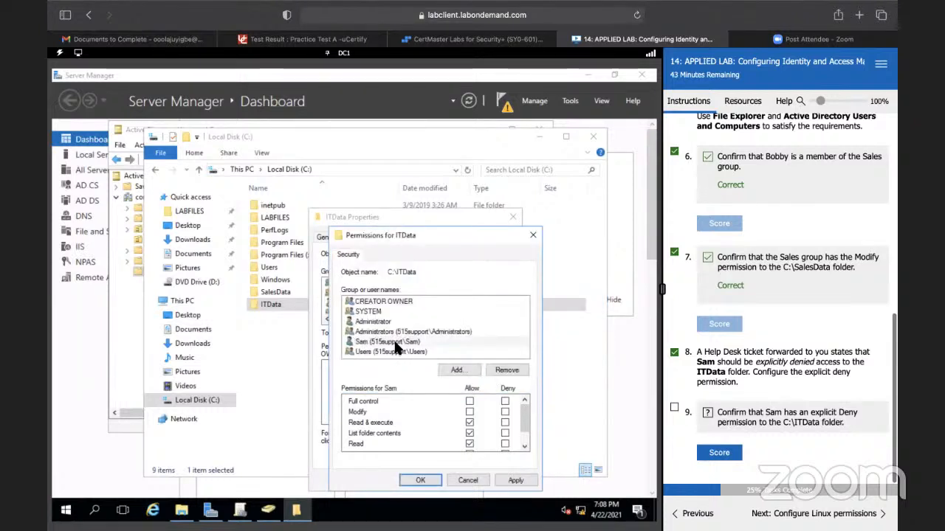
left_click(505, 402)
scroll(474, 411, "down", 1)
scroll(484, 407, "up", 1)
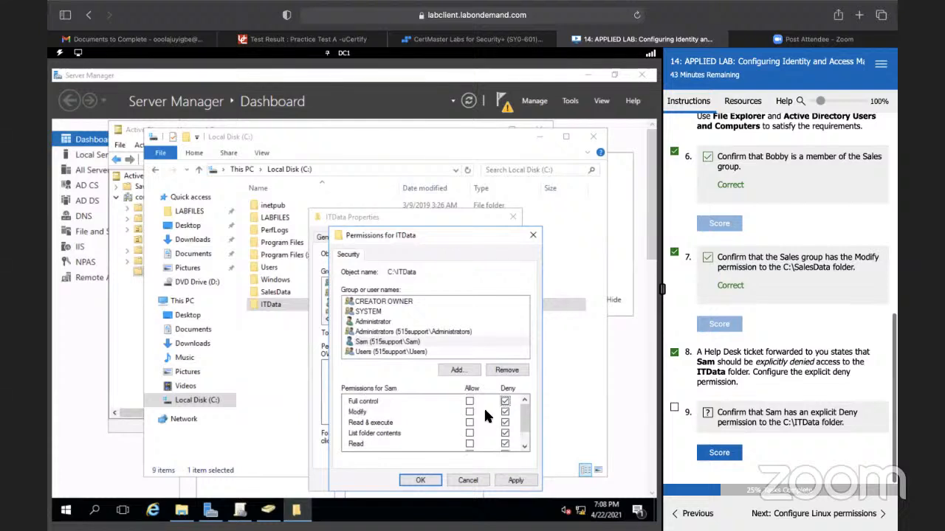
left_click(427, 474)
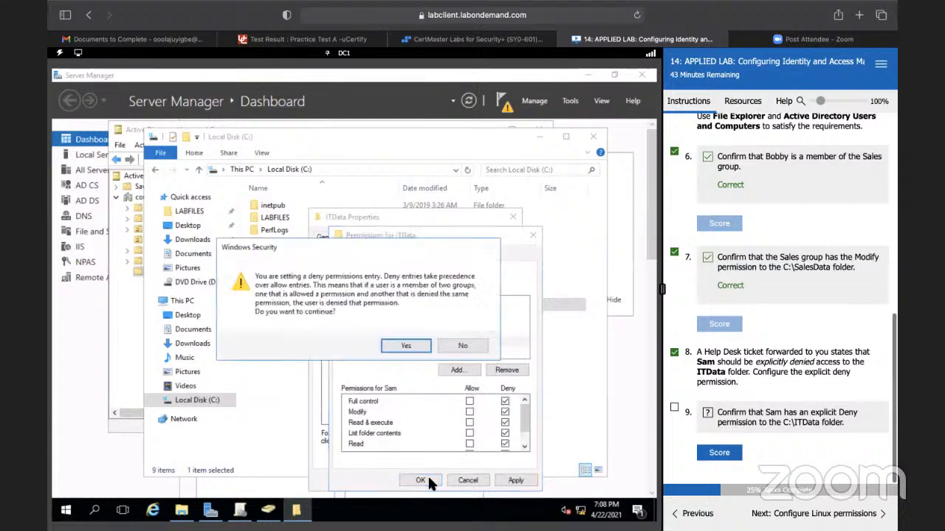
left_click(417, 342)
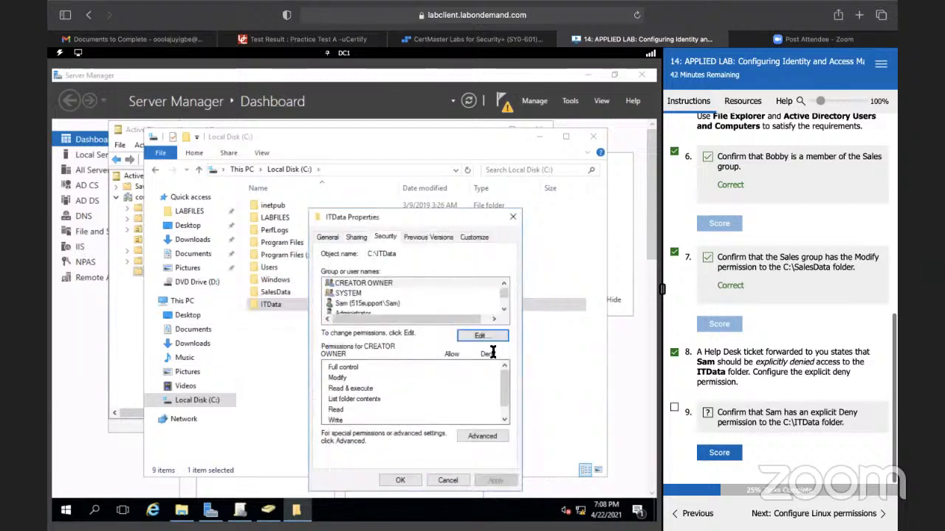
left_click(400, 481)
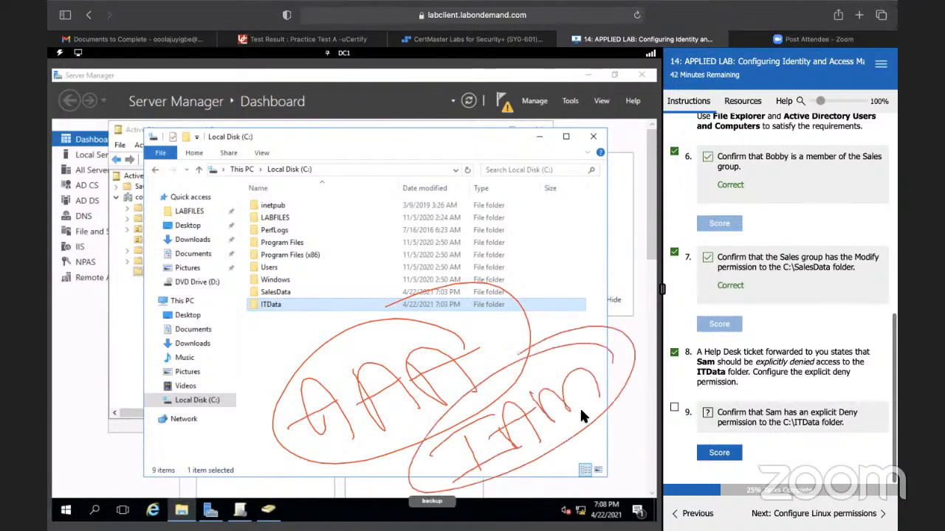
Step: Mark task 9 complete and score the check of the explicit Deny permission on C:\ITData
left_click(675, 408)
left_click(714, 453)
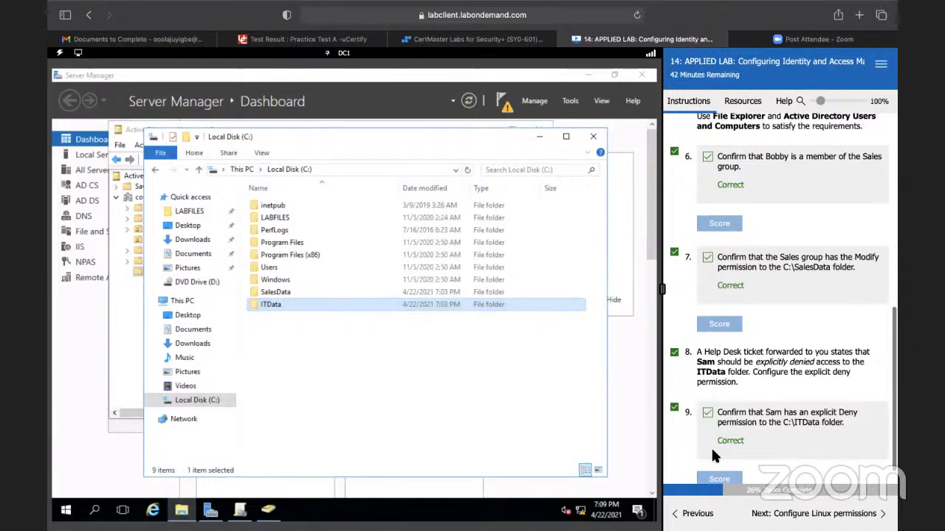
scroll(712, 452, "down", 1)
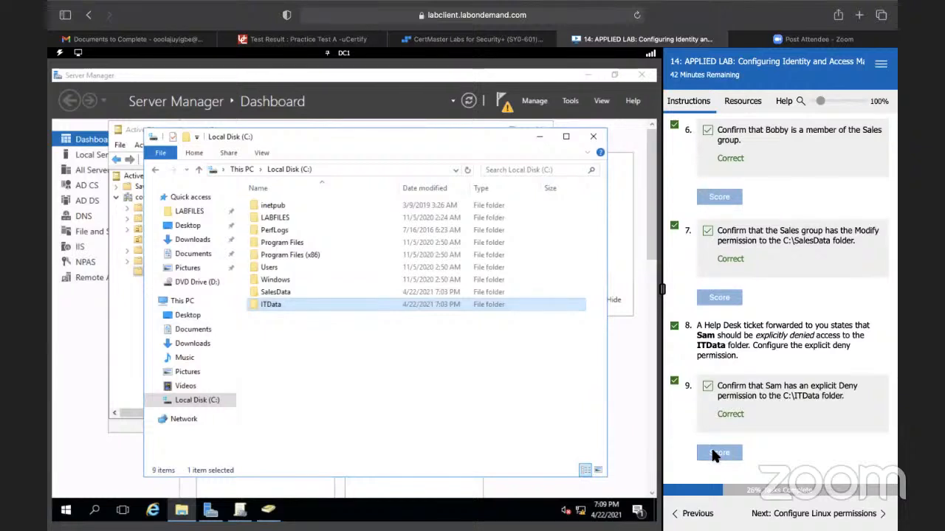